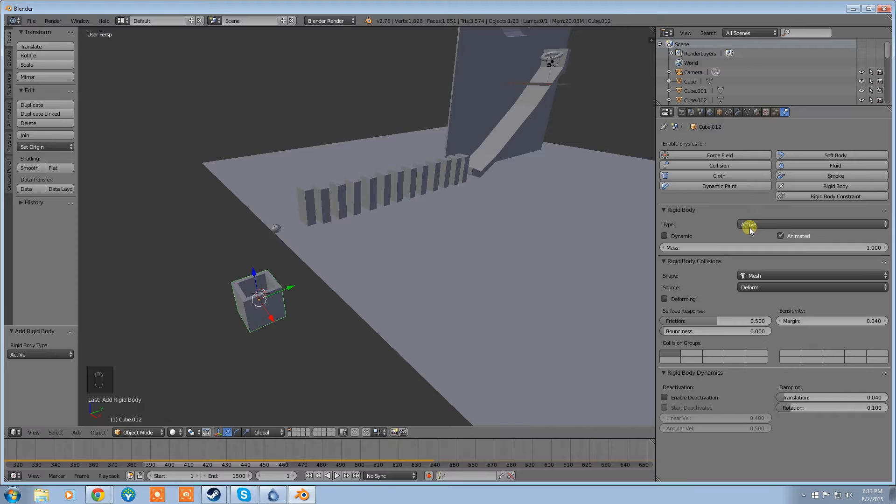
- Play the simulation, stop it at frame 520, and insert a Location keyframe for the open box there
left_click(665, 236)
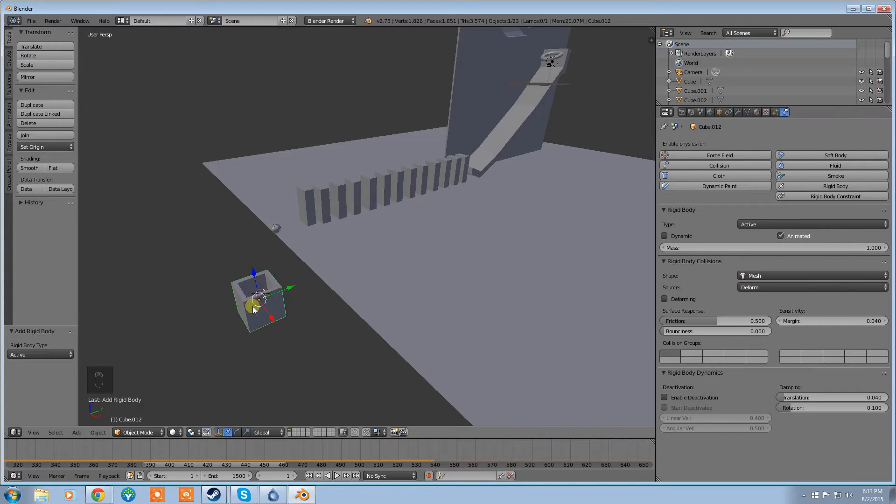
left_click(336, 476)
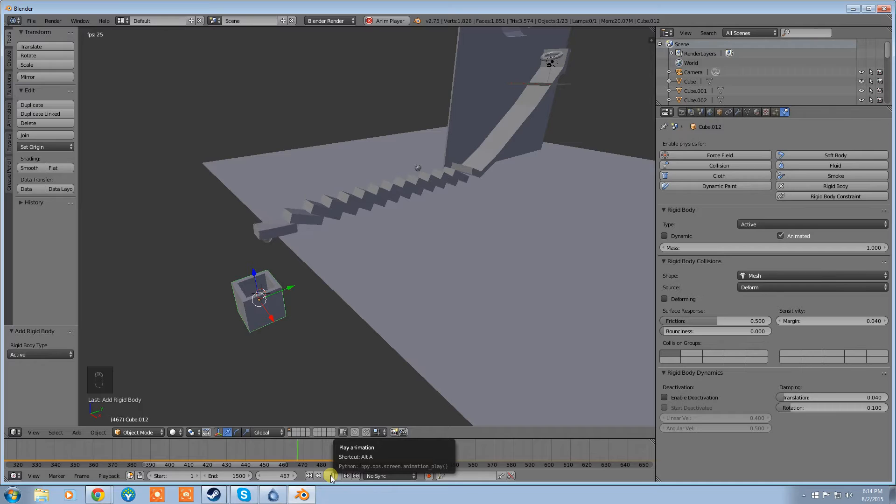
left_click(332, 475)
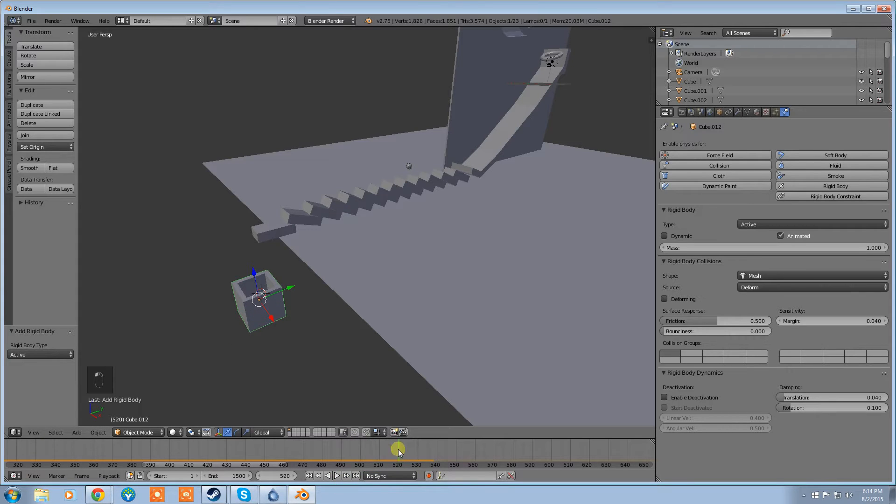
middle_click_drag(234, 332, 289, 346)
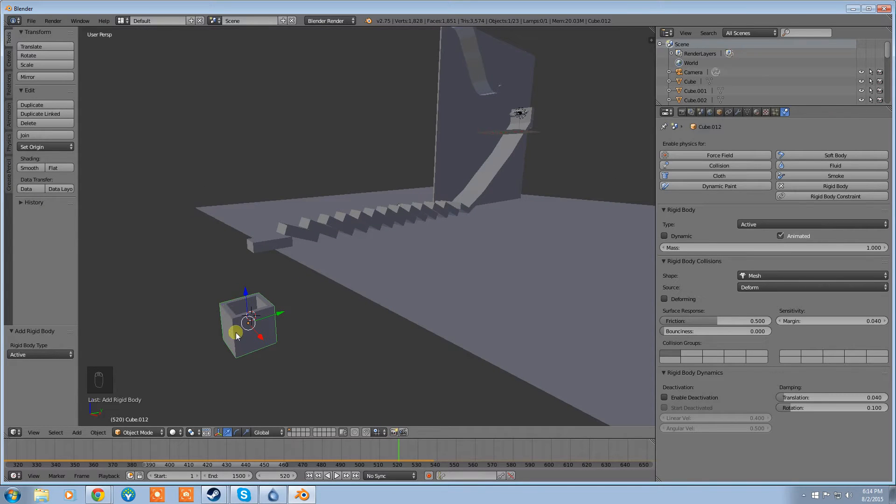
key("i")
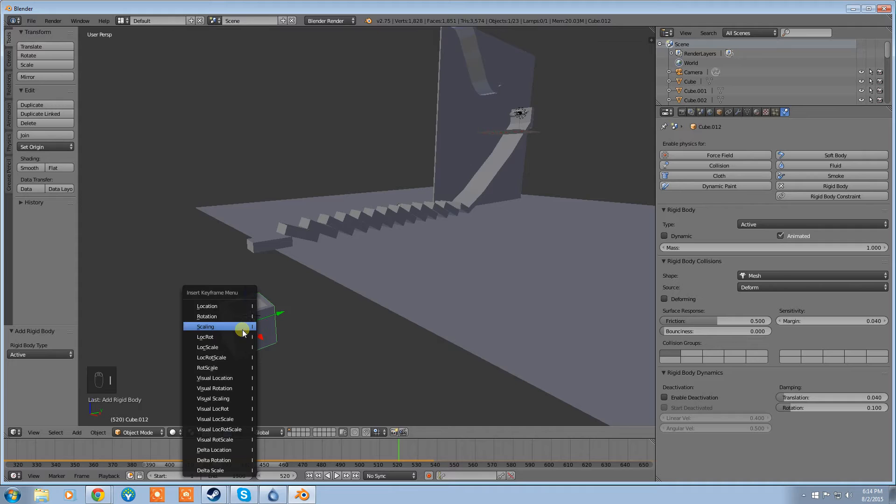
left_click(225, 306)
- At frame 600, move the open box about 37.6 units along X and insert a Location keyframe
scroll(221, 349, "down", 5)
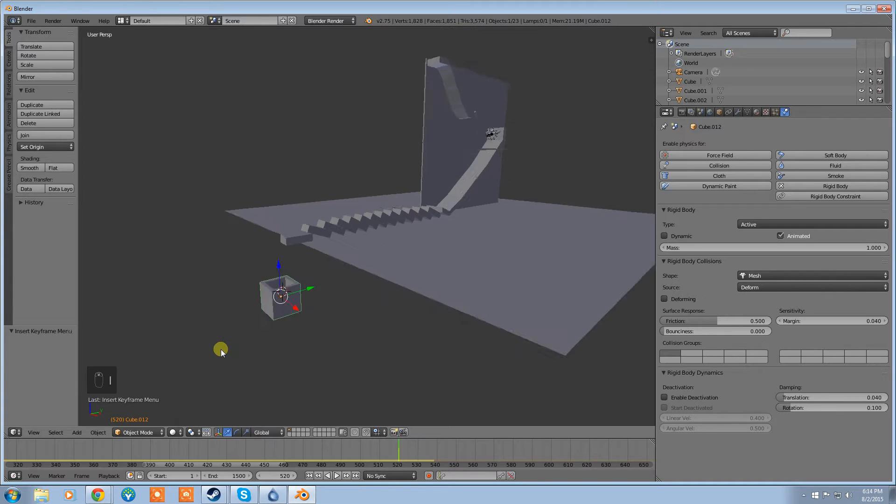
left_click(551, 447)
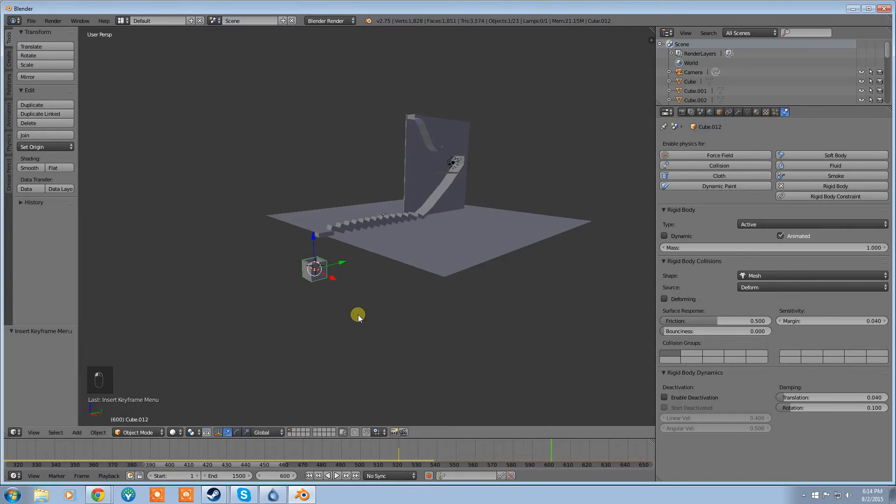
middle_click_drag(358, 315, 382, 342)
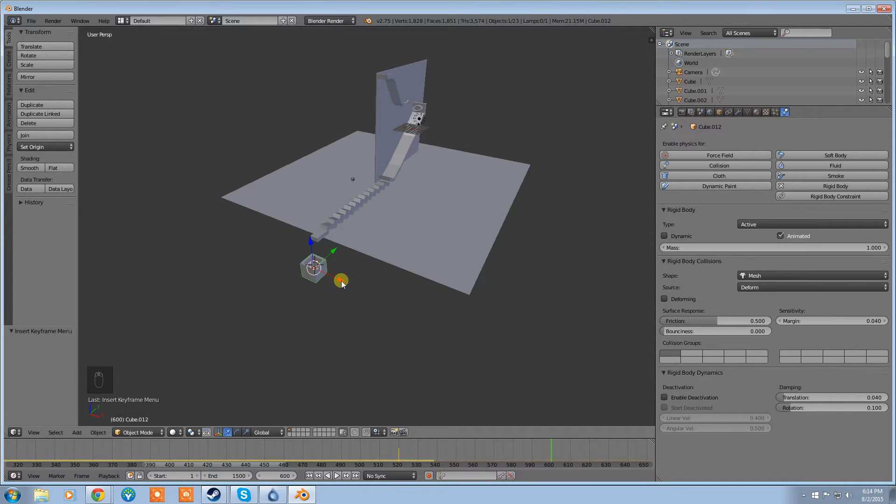
left_click_drag(340, 281, 410, 315)
key("i")
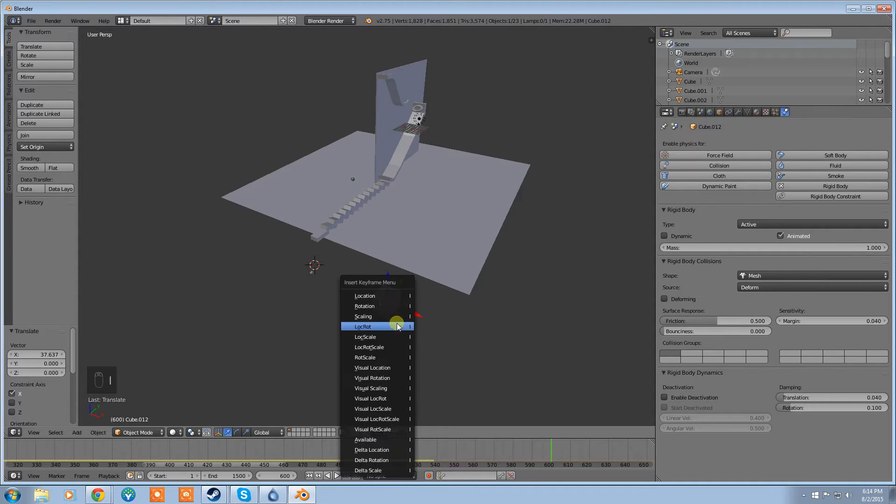
left_click(386, 299)
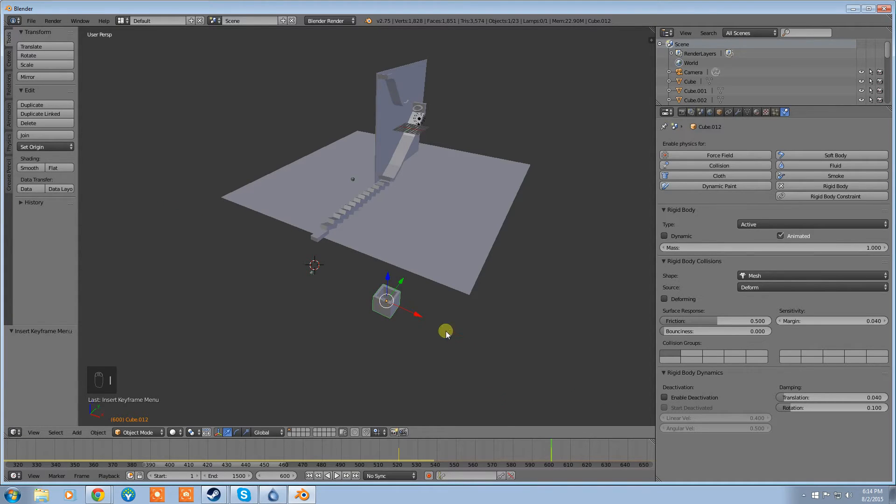
- At frame 679, raise the open box about 34.7 units along Z and insert a Location keyframe
left_click_drag(275, 465, 323, 467)
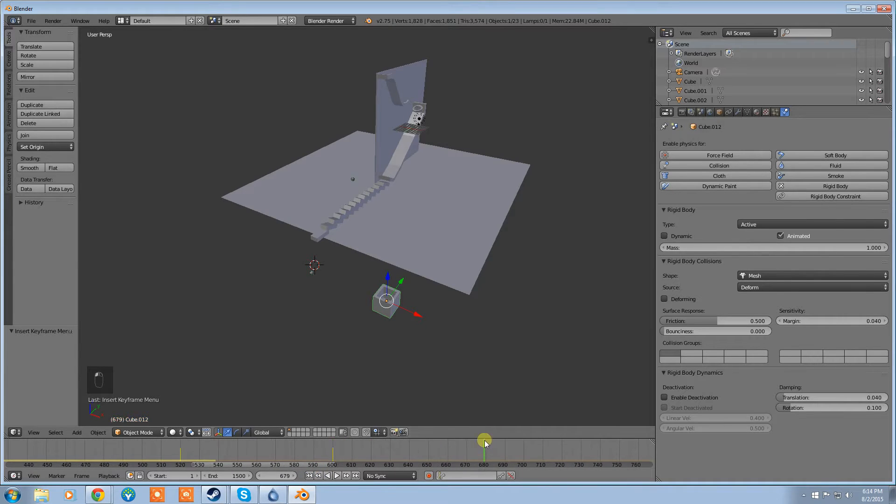
left_click_drag(388, 279, 403, 215)
key("i")
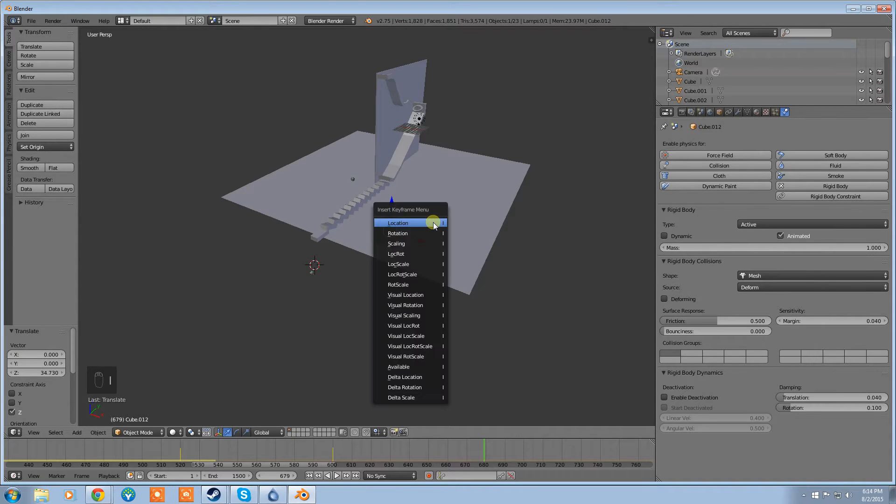
left_click(434, 223)
- At frame 751, move the open box along Y over the floor plane and insert both Location and Rotation keyframes
middle_click_drag(500, 268, 379, 237)
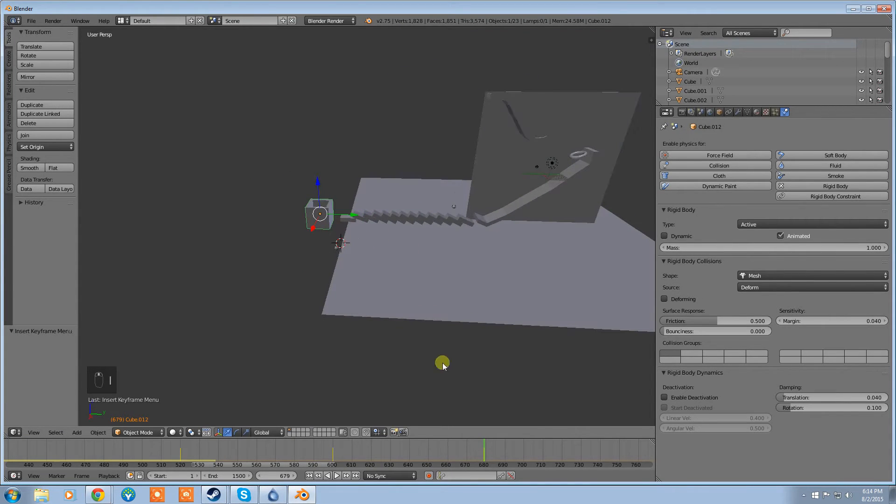
left_click(620, 451)
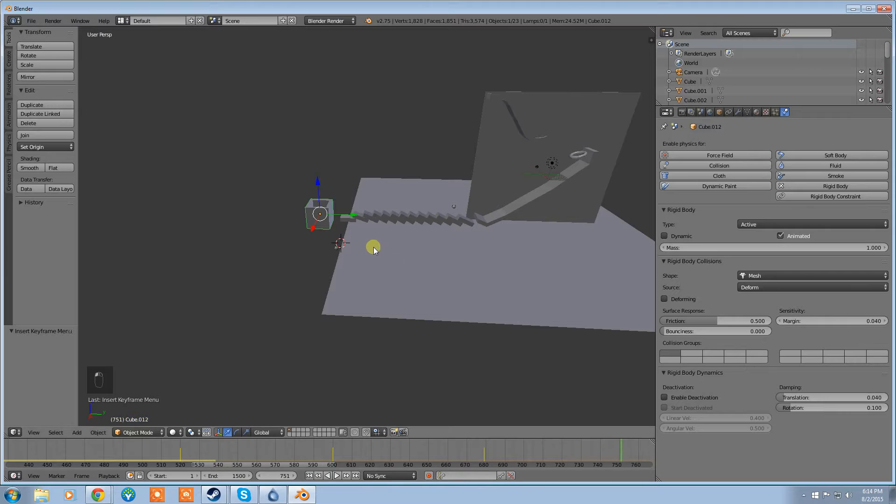
left_click_drag(351, 215, 445, 227)
key("i")
left_click(444, 227)
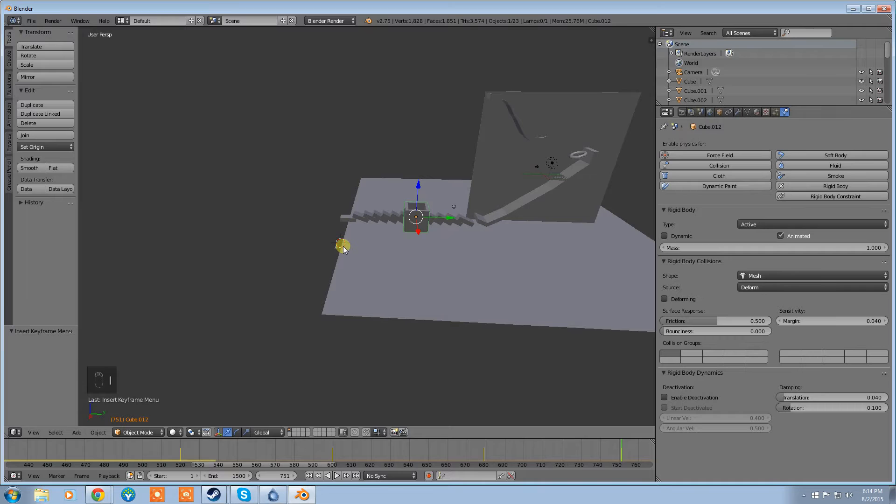
key("i")
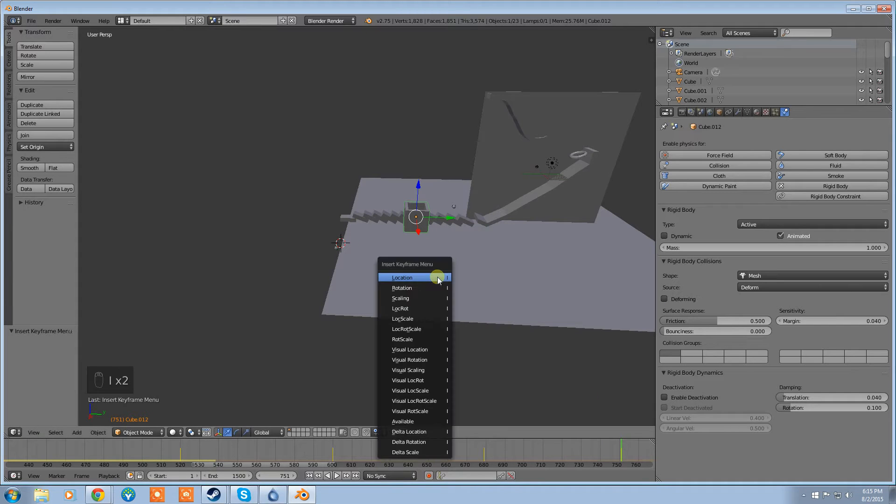
left_click(411, 288)
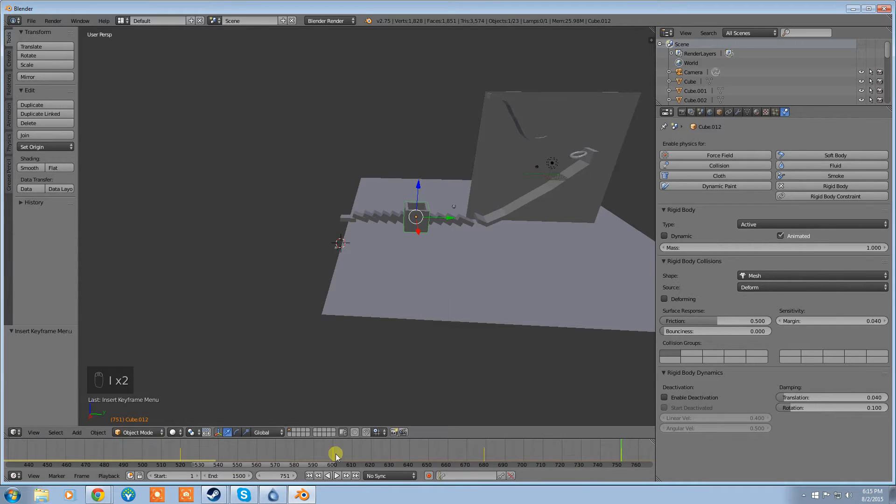
- At frame 779, rotate the open box about -107° around the X axis and insert a Rotation keyframe
scroll(306, 462, "down", 5, "ctrl")
left_click(541, 458)
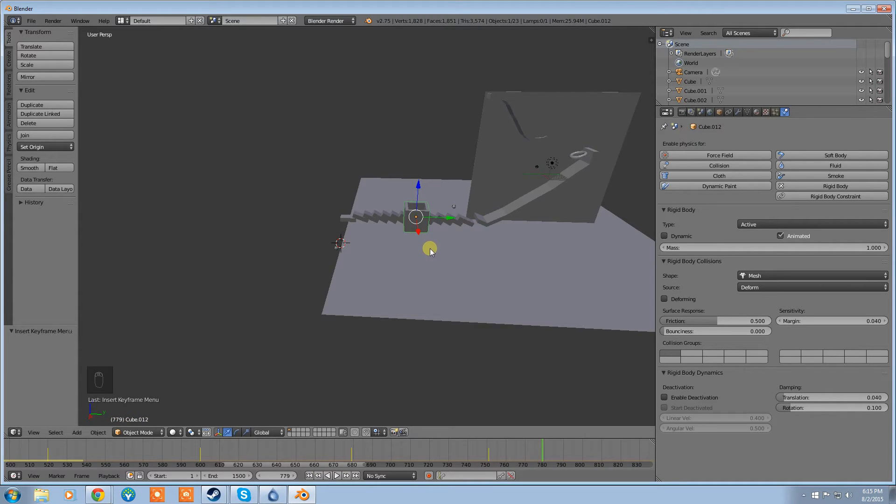
key("r")
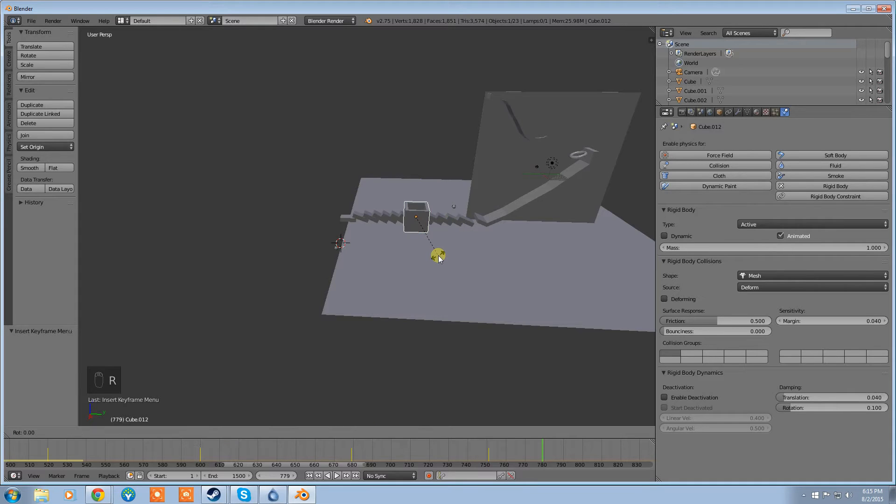
key("x")
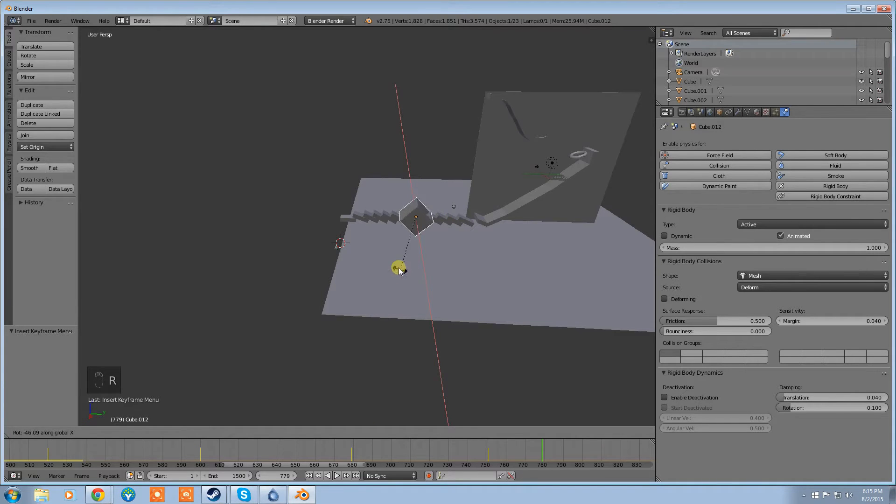
left_click(379, 230)
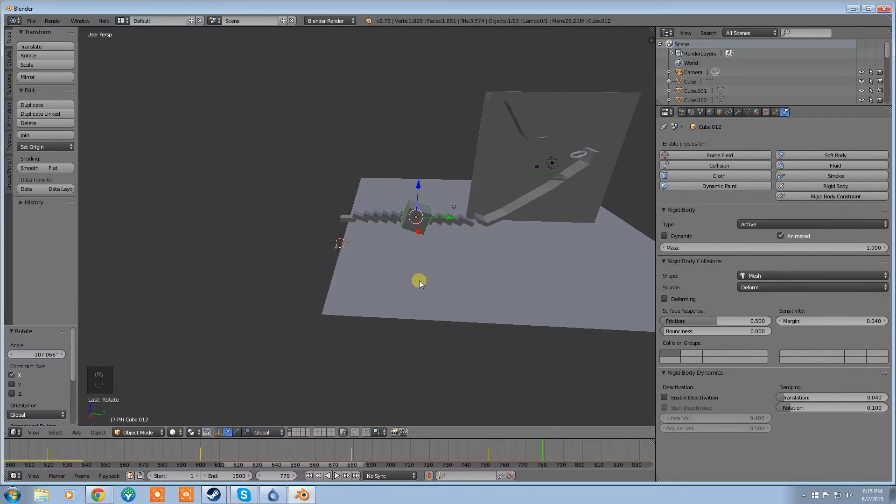
key("i")
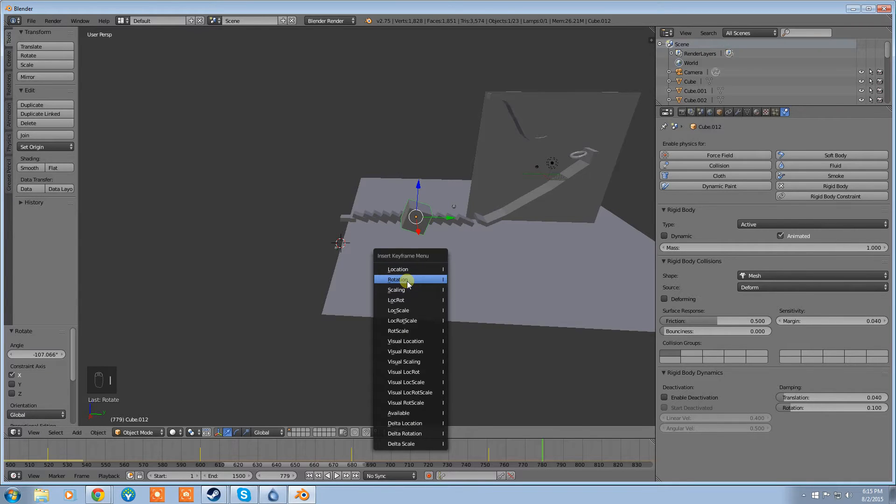
left_click(409, 280)
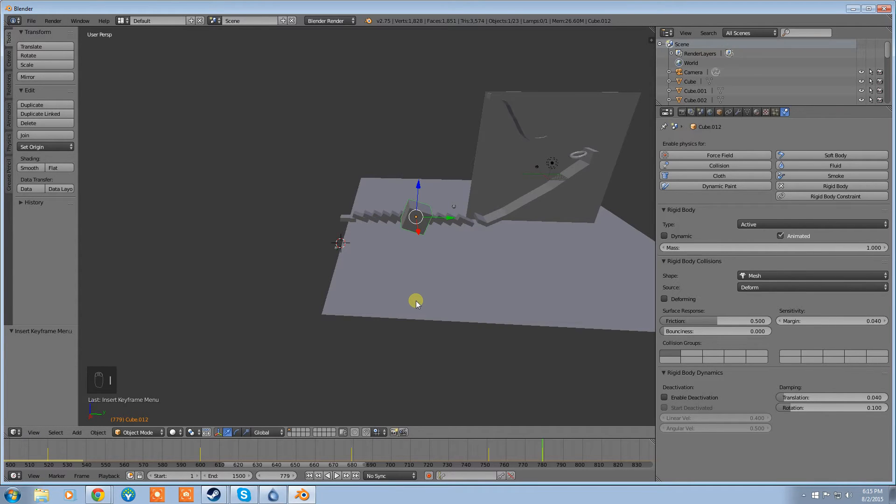
- Play the animation from the first frame to examine how the box catches, carries and tips out the ball, stopping at frame 867
left_click(309, 476)
left_click(337, 475)
middle_click_drag(214, 265, 291, 255)
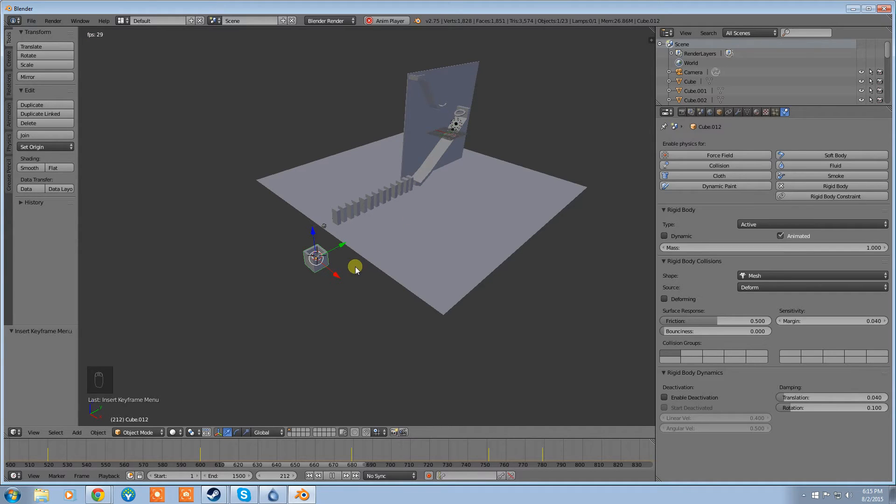
scroll(323, 274, "up", 5)
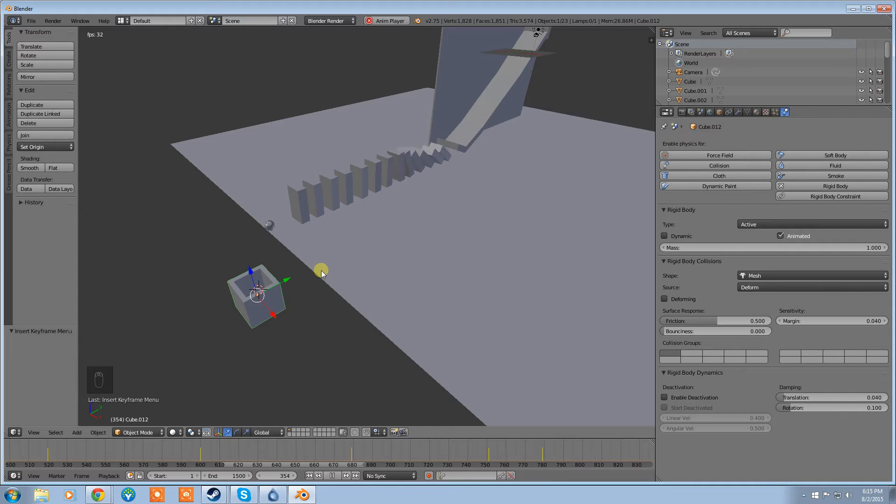
middle_click_drag(332, 287, 396, 285)
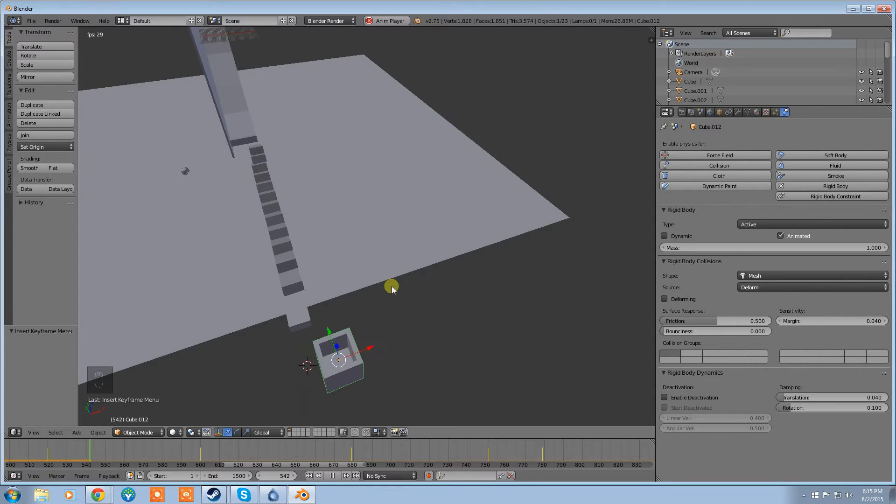
middle_click_drag(513, 265, 433, 270)
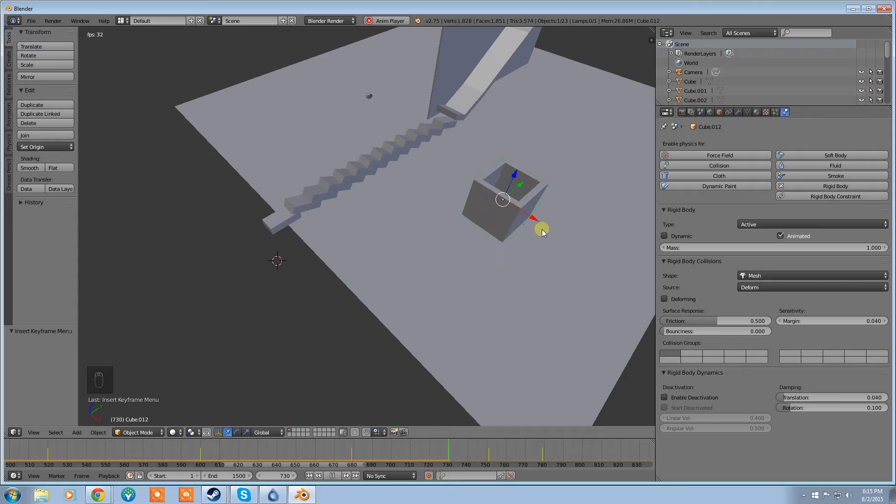
middle_click_drag(532, 216, 230, 224)
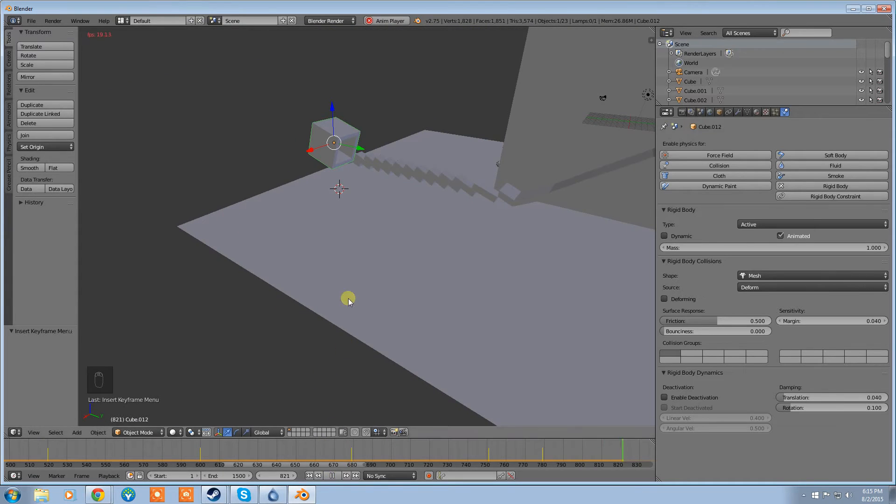
middle_click_drag(348, 296, 290, 285)
left_click(332, 476)
- Add a cube mesh and move it along Y to beneath the ball dropped from the box
middle_click_drag(326, 425, 318, 266)
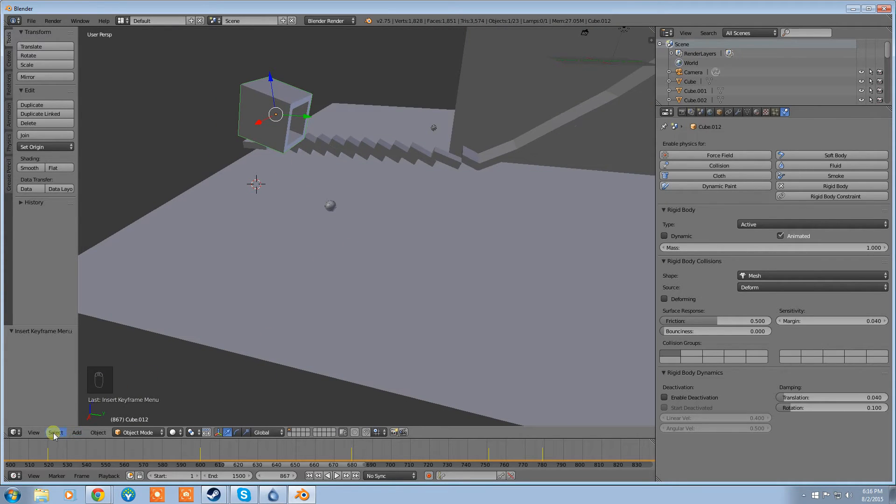
left_click(77, 432)
mouse_move(103, 421)
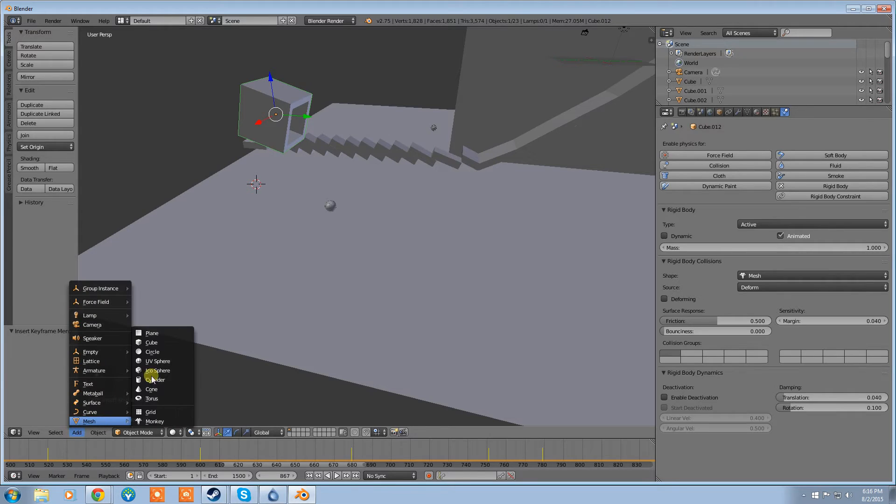
left_click(148, 343)
left_click_drag(286, 185, 345, 187)
- Stretch the new cube into a flat slab, scaling it by about -17.5 along X and about 15.5 along Y
key("s")
key("x")
left_click(425, 273)
key("s")
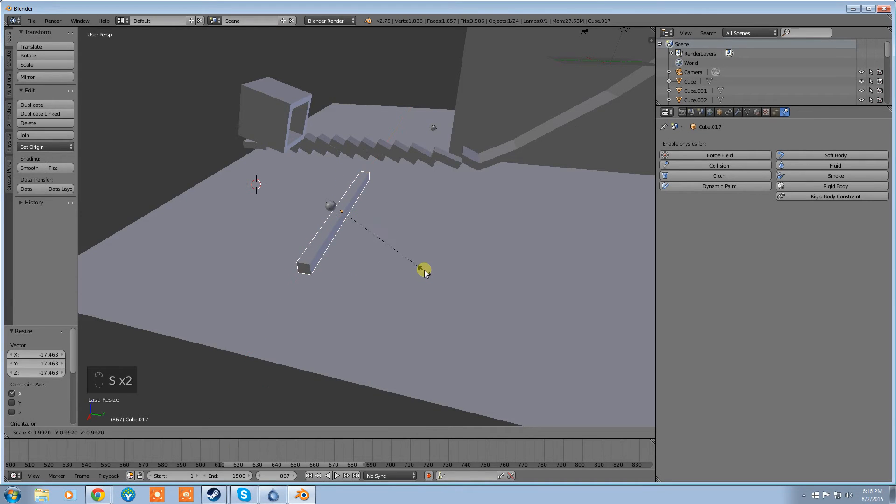
key("z")
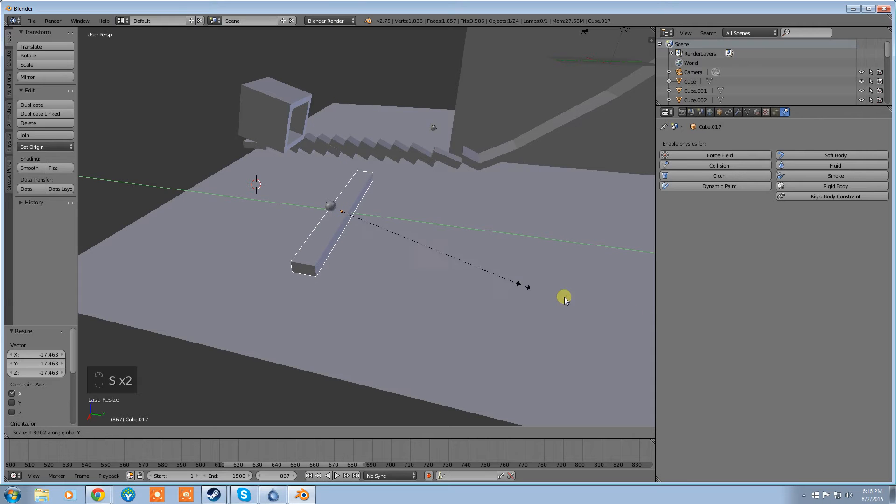
key("y")
left_click(598, 183)
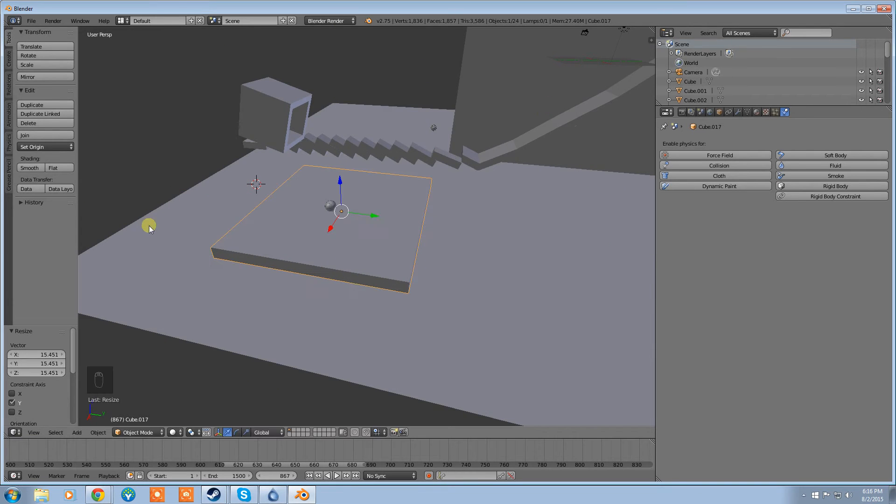
- Shift the slab along X under the ball and tilt it about -11° around the X axis
left_click_drag(326, 228, 296, 245)
middle_click_drag(296, 246, 321, 239)
left_click_drag(349, 242, 382, 237)
middle_click_drag(382, 237, 451, 220)
key("r")
key("x")
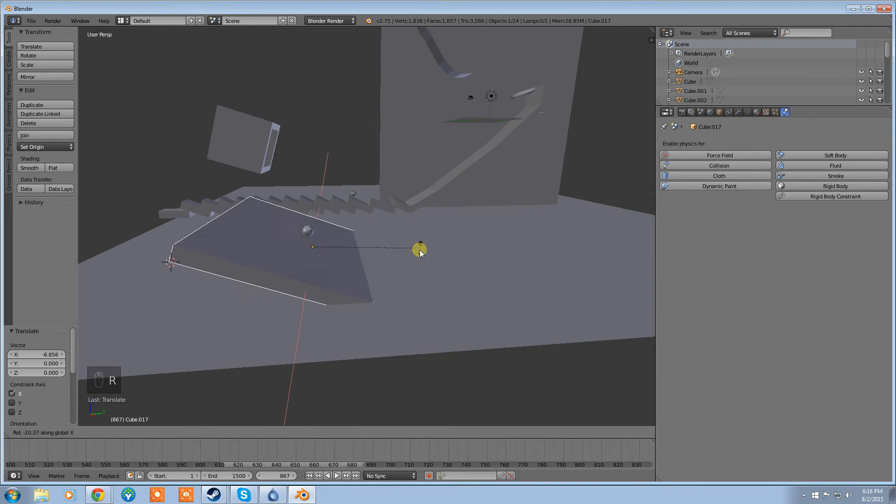
left_click(402, 228)
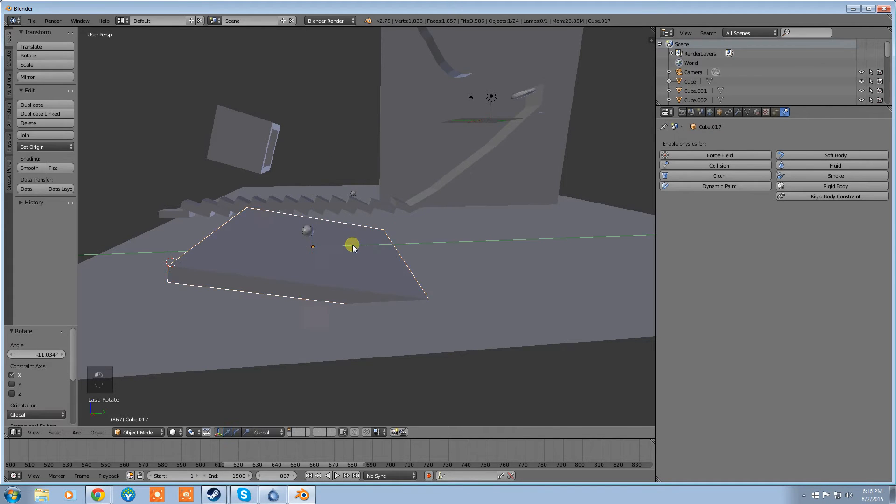
- Move the tilted slab about 8.6 along Y so the ball lands near its upper end
key("g")
key("y")
left_click(400, 248)
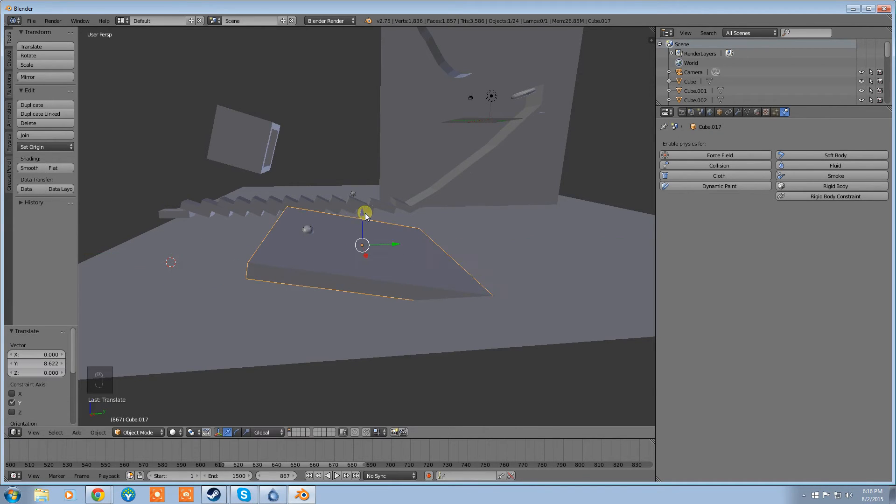
middle_click_drag(357, 231, 267, 270)
- Enter mesh editing on the slab and add four evenly spaced loop cuts across its length
key("Tab")
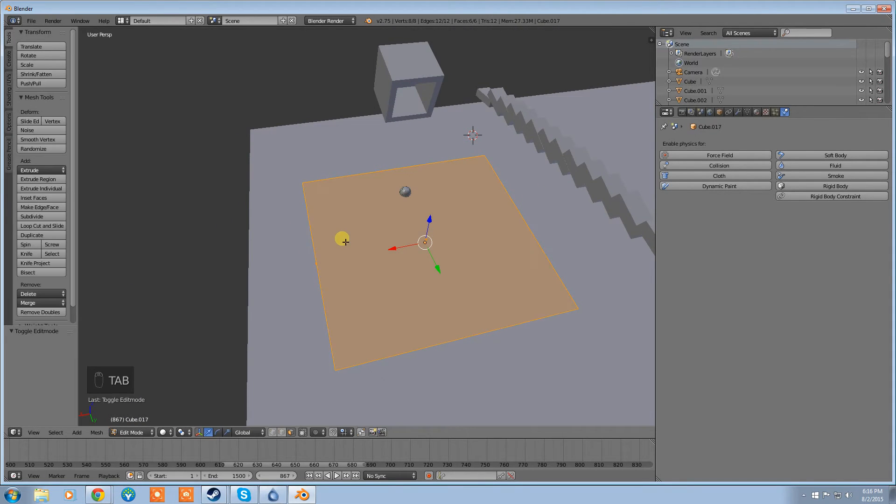
middle_click_drag(310, 226, 326, 231)
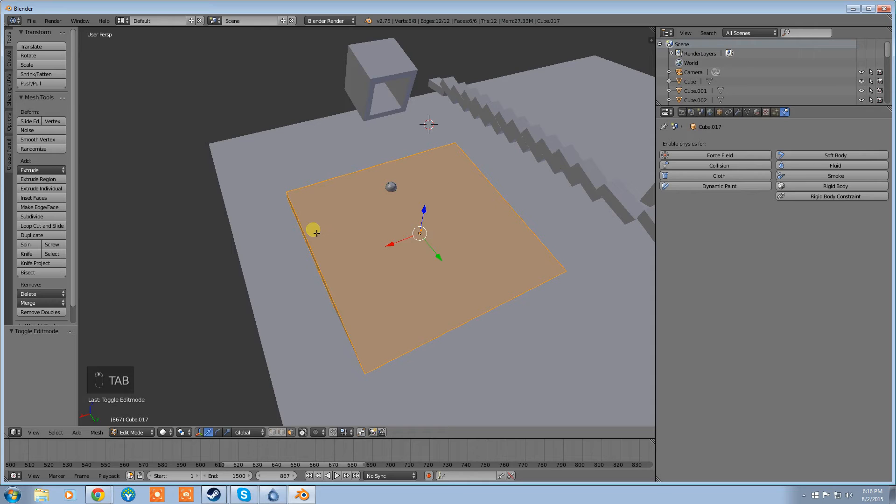
key("ctrl+r")
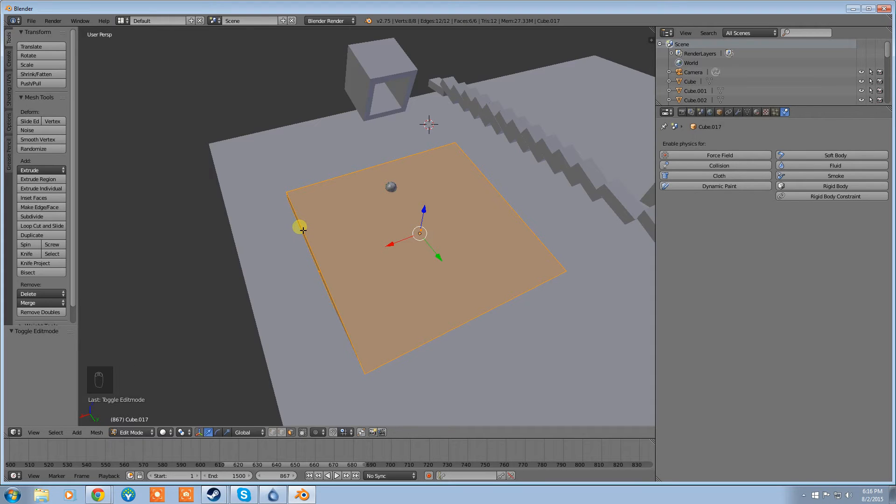
scroll(327, 260, "up", 2)
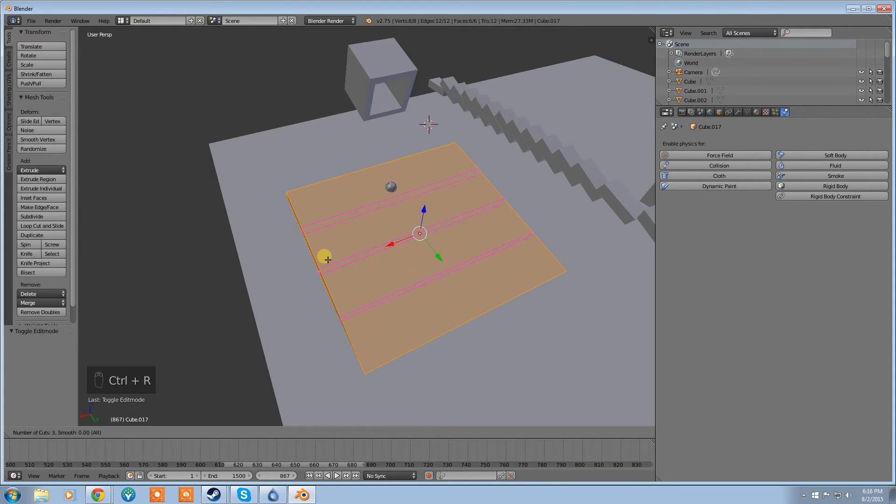
left_click(327, 260)
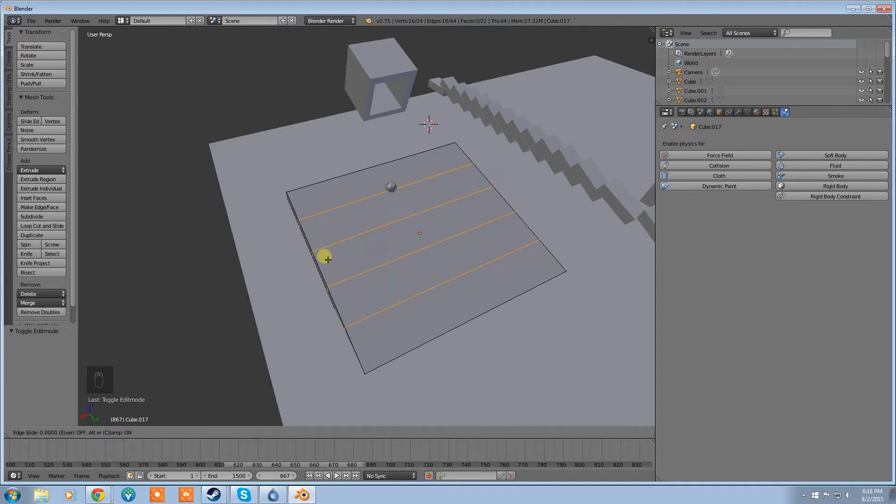
left_click(367, 238)
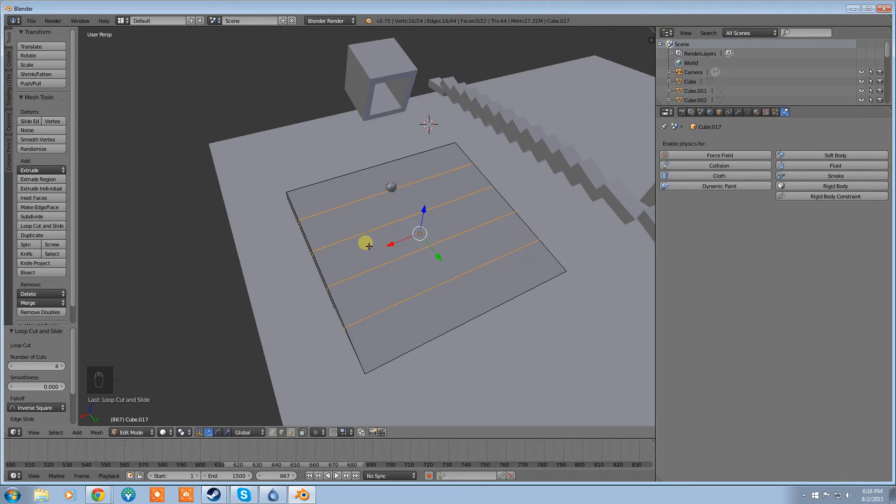
- Undo the four cuts and divide the slab into a grid with eight loop cuts in each direction
key("ctrl+z")
key("ctrl+r")
scroll(335, 251, "up", 7)
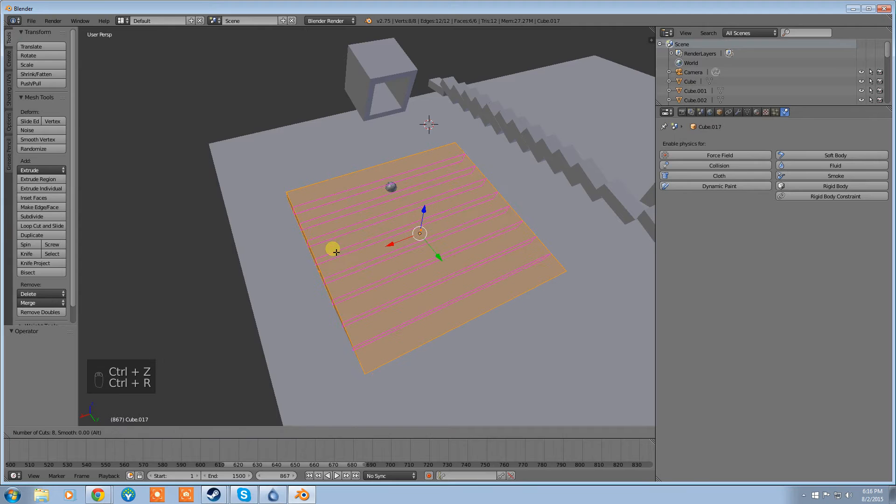
left_click(336, 253)
left_click(371, 239)
key("ctrl+r")
scroll(378, 238, "up", 2)
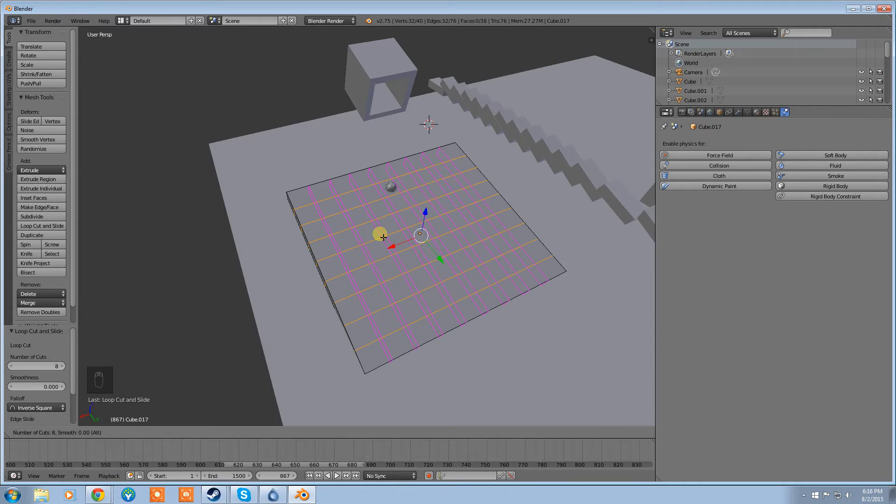
left_click(383, 237)
right_click(383, 237)
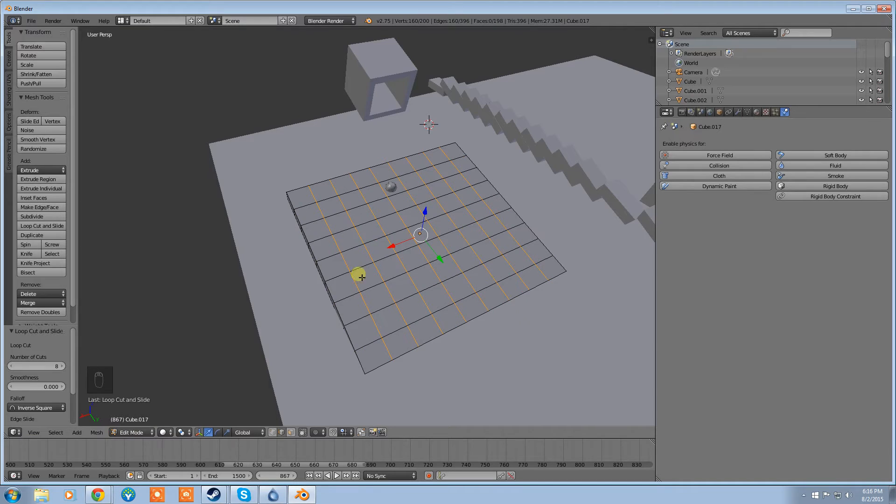
- Select three adjacent faces in a row on the slab's top and extrude them about 2.6 upward
left_click(291, 432)
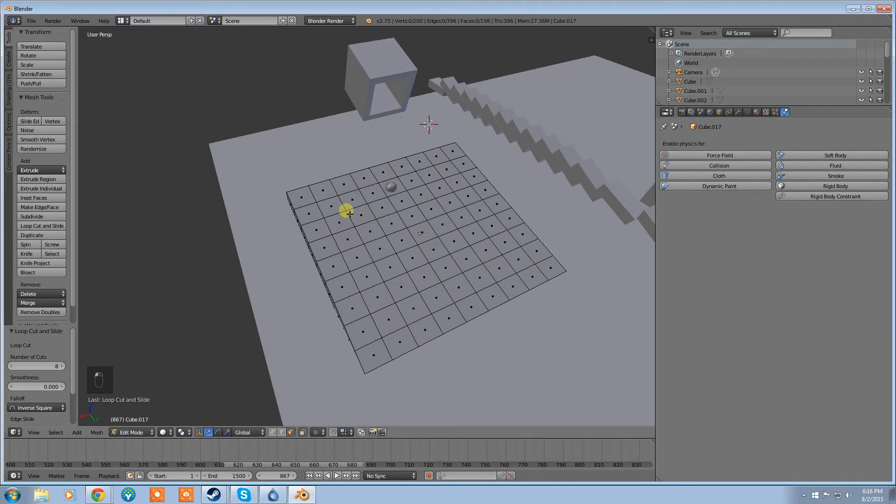
right_click(381, 209)
right_click(360, 215, "shift")
right_click(339, 222, "shift")
middle_click_drag(341, 224, 321, 207)
key("e")
left_click(369, 208)
- Try to slant the raised block by moving its inner end face about 0.7 along Y
right_click(431, 252)
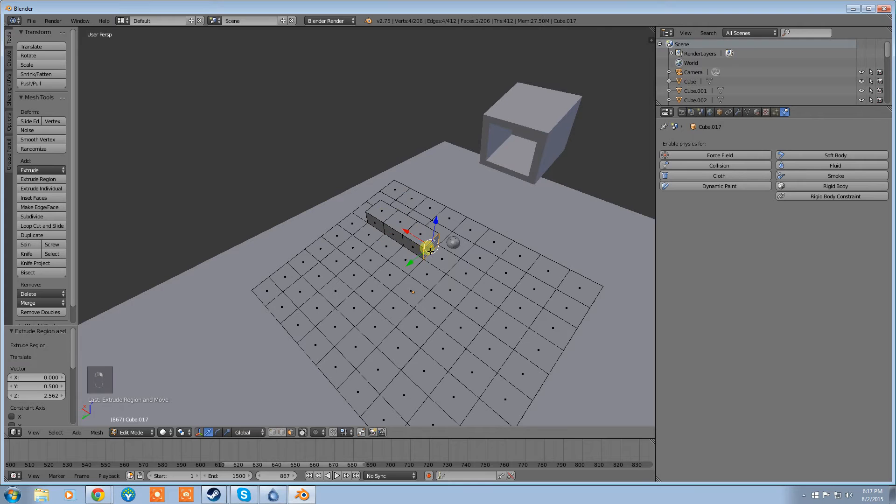
right_click(403, 243)
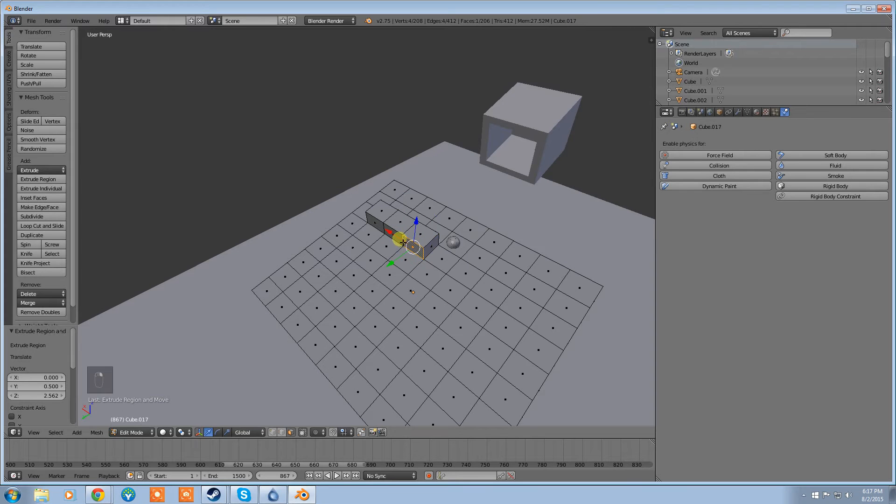
middle_click_drag(456, 239, 373, 262)
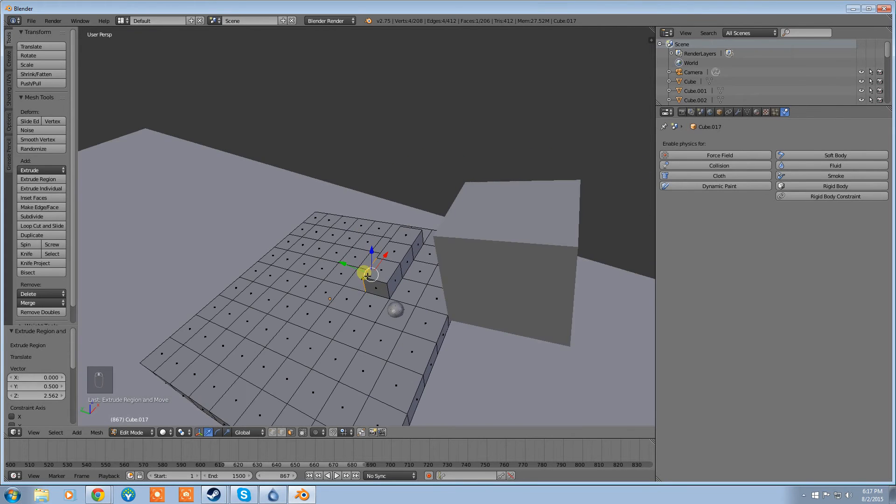
left_click(281, 433)
right_click(379, 283)
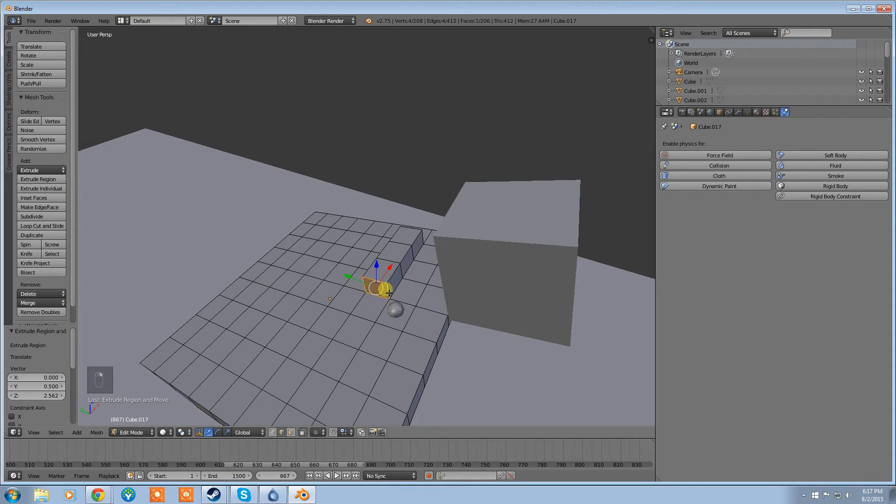
left_click_drag(347, 278, 342, 279)
middle_click_drag(341, 279, 360, 246)
left_click_drag(360, 246, 366, 248)
middle_click_drag(366, 249, 379, 179)
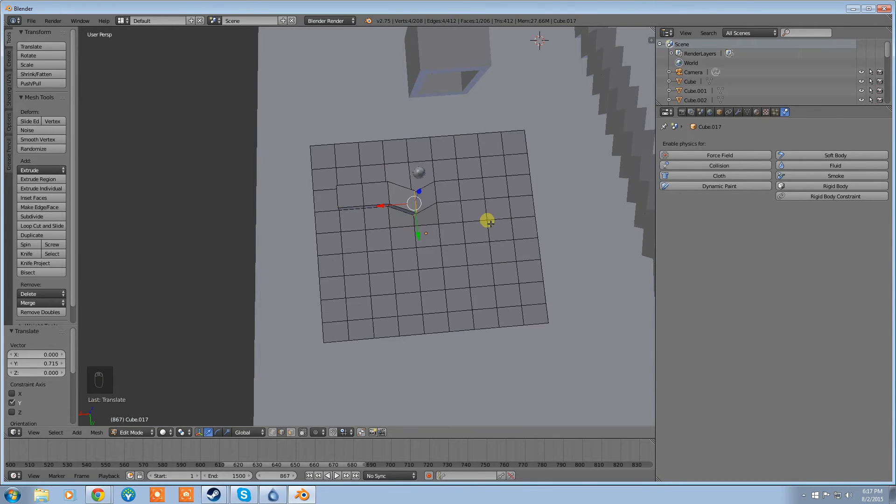
- Undo the end-face move, the block extrusion and all loop cuts on the slab, and leave mesh editing
key("ctrl+z")
key("ctrl+z")
key("ctrl+z")
key("ctrl+z")
key("ctrl+z")
key("ctrl+z")
key("ctrl+z")
key("ctrl+z")
key("ctrl+z")
key("ctrl+z")
key("ctrl+z")
key("ctrl+z")
key("ctrl+z")
key("ctrl+z")
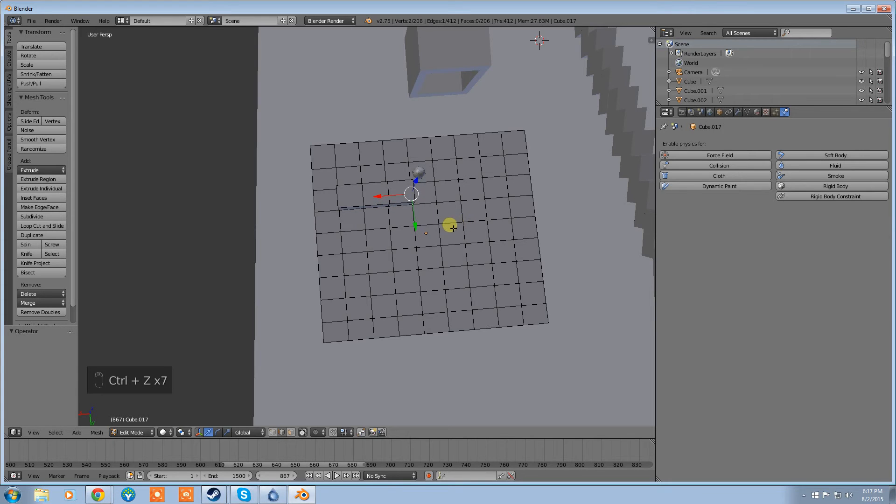
key("ctrl+z")
key("ctrl+z")
key("ctrl+z")
key("ctrl+z")
key("ctrl+z")
key("ctrl+z")
key("ctrl+z")
key("ctrl+z")
key("ctrl+z")
key("ctrl+z")
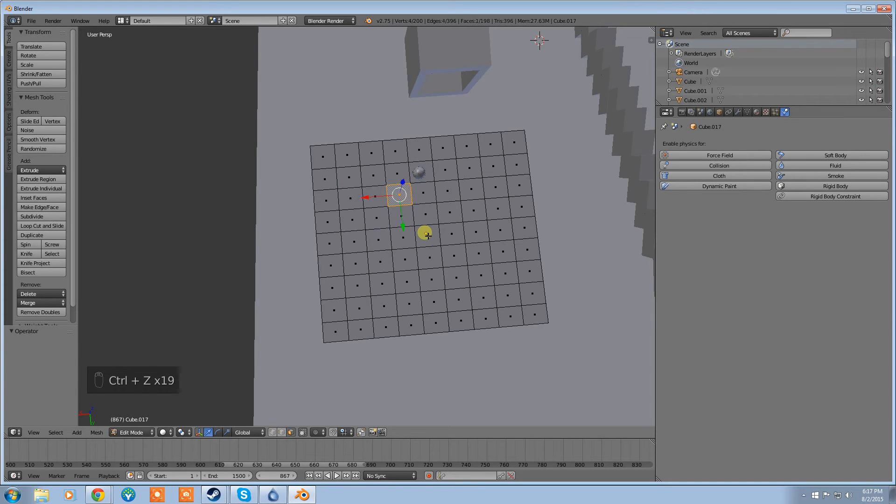
key("Tab")
mouse_move(359, 230)
middle_mouse_down()
mouse_move(438, 182)
mouse_move(360, 217)
middle_mouse_up()
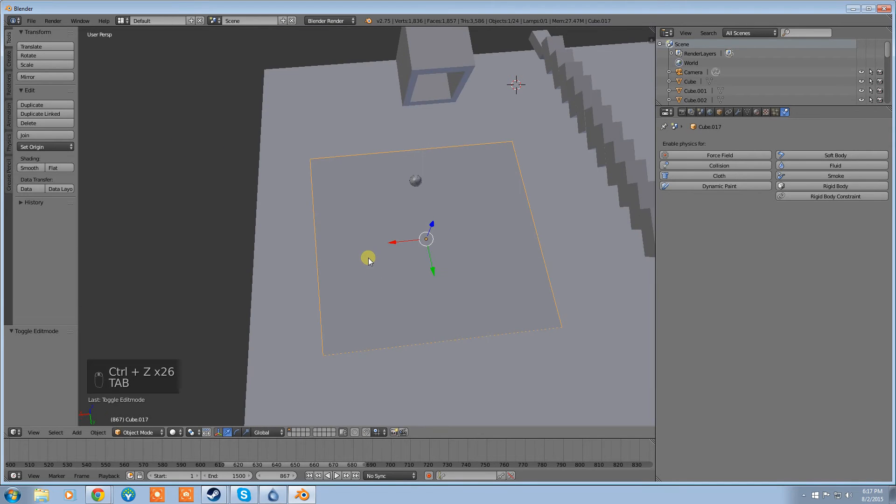
- Knife-cut a narrow slanted strip into the slab's top, running from the staircase-side edge to the middle just below the ball
key("Tab")
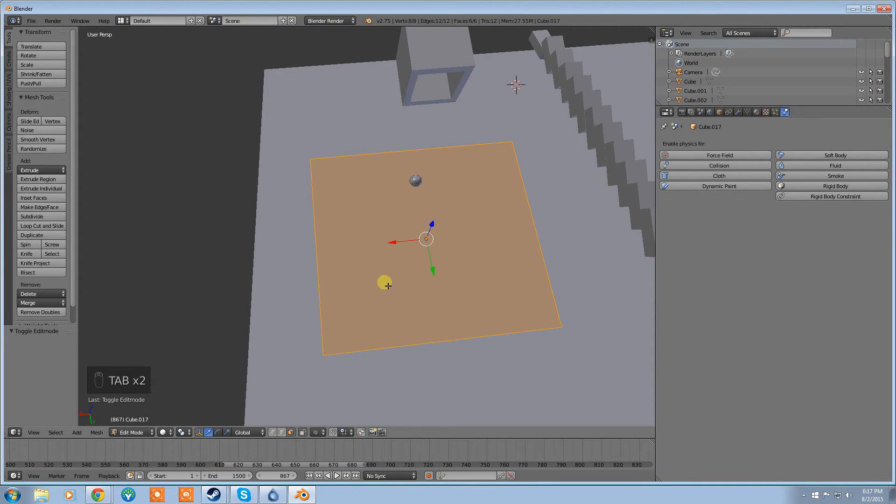
key("k")
left_click(520, 172)
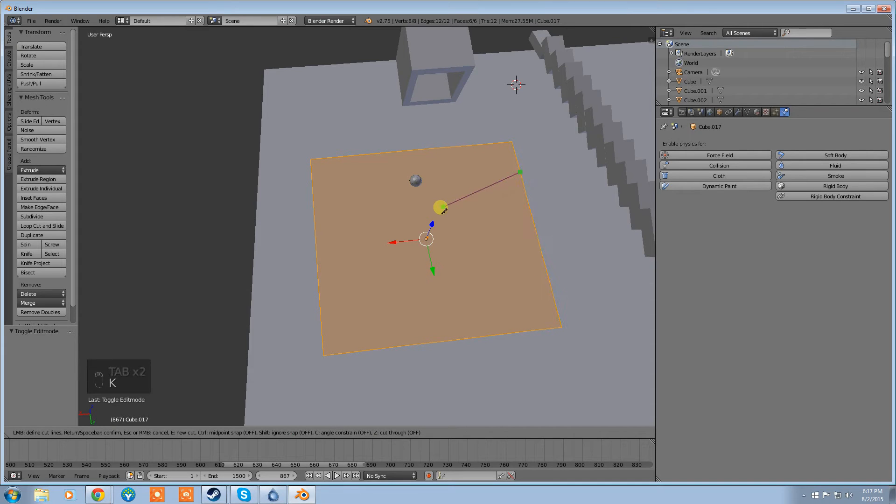
left_click(424, 228)
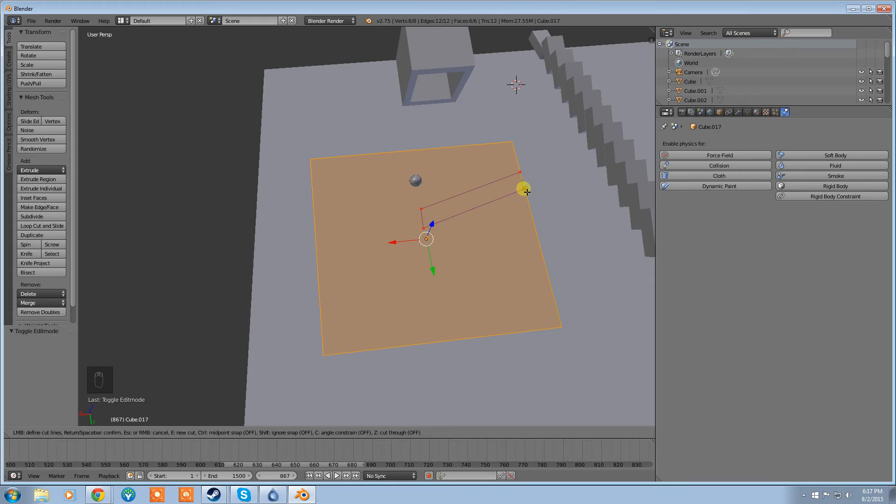
left_click(526, 190)
key("Return")
key("k")
left_click(312, 198)
key("Escape")
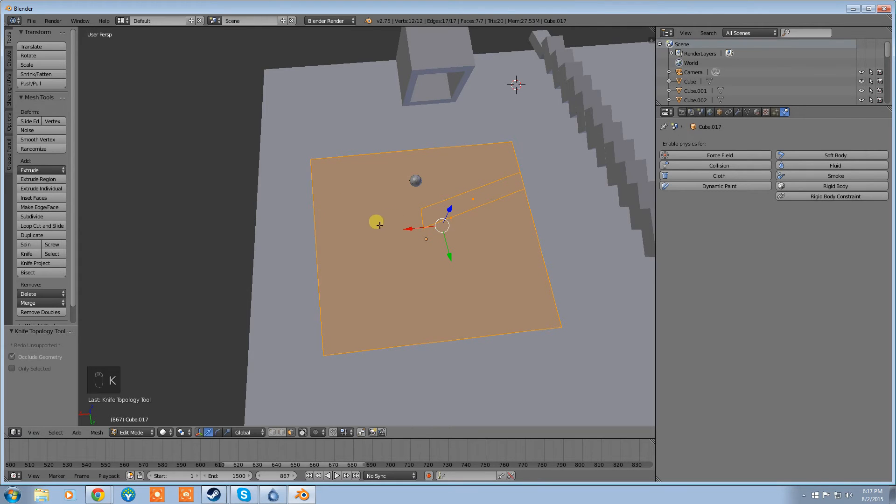
- Knife-cut a second narrow strip from the slab's opposite side edge to the middle, further down the slope than the first
key("k")
left_click(316, 243)
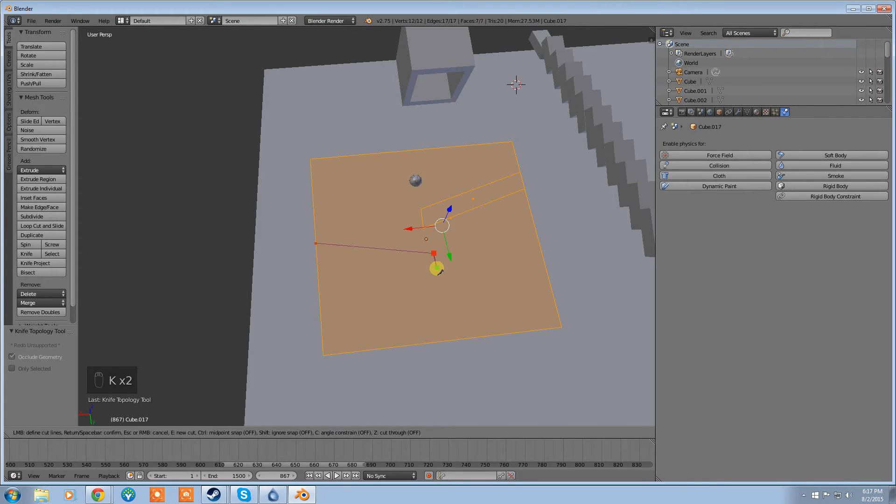
left_click(436, 272)
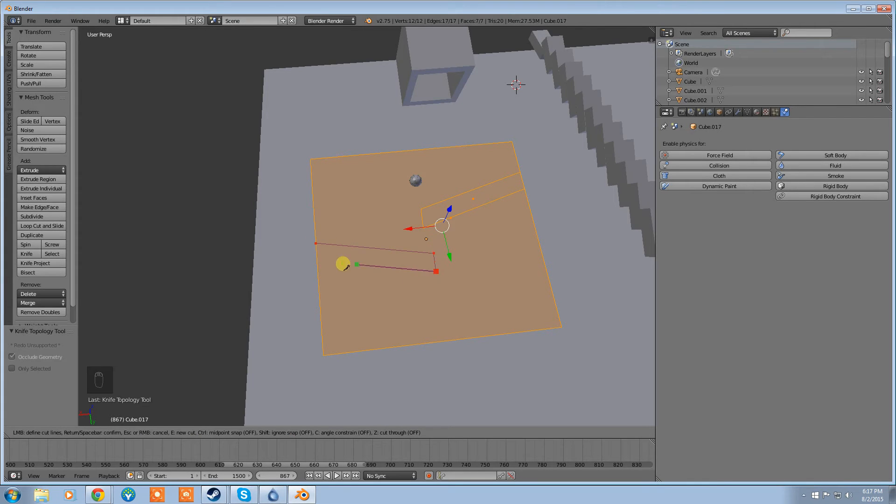
left_click(316, 258)
key("Return")
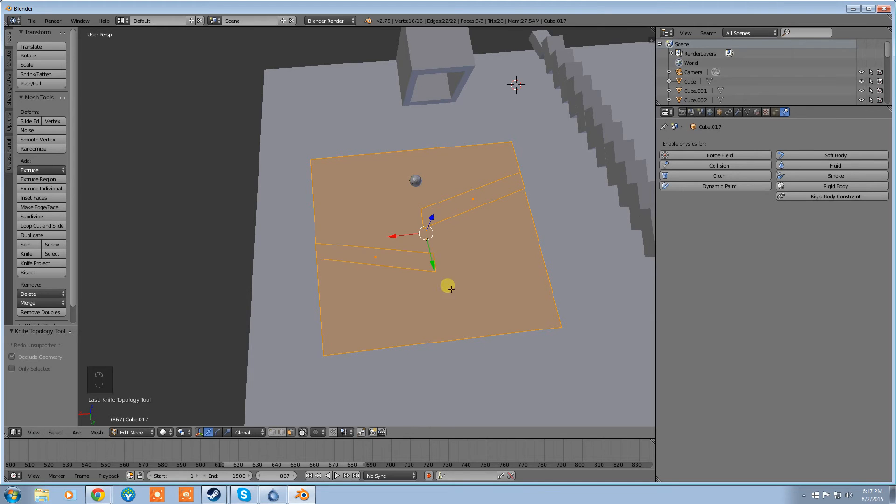
- Knife-cut a third slanted strip from the staircase-side edge inward, near the slab's lower end
key("k")
left_click(543, 259)
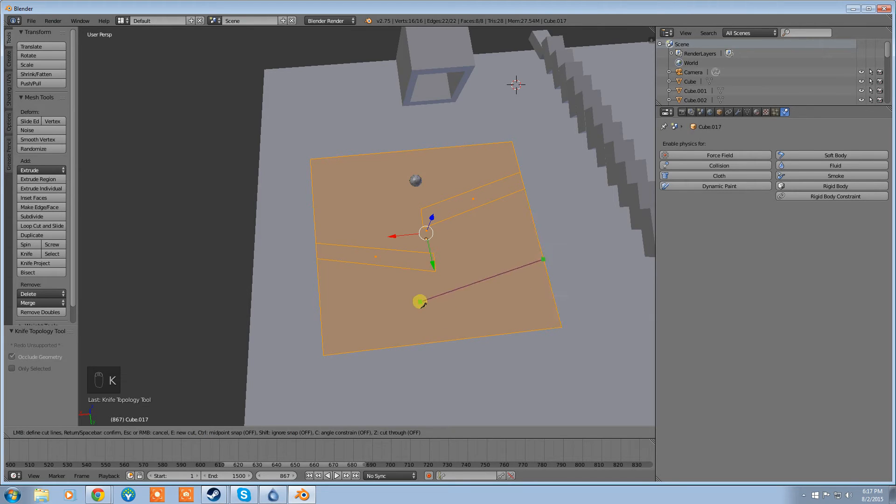
left_click(421, 319)
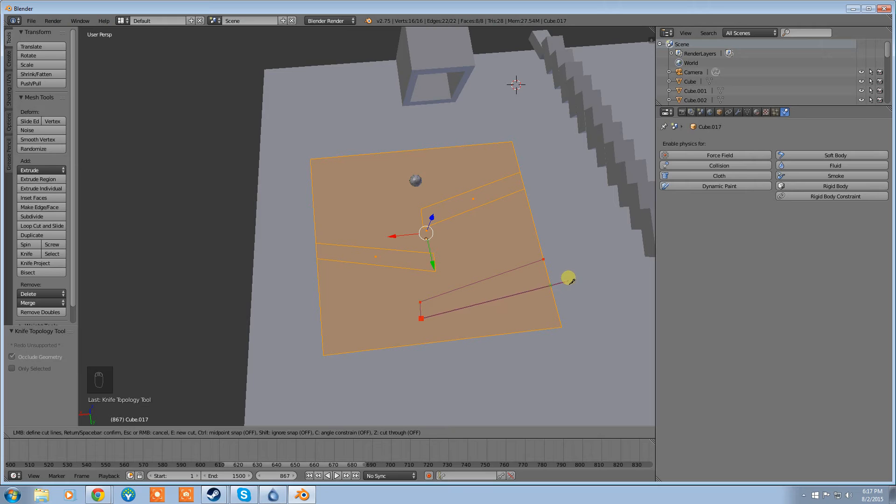
left_click(546, 275)
key("Return")
- Lengthen the strip nearest the ball by moving its inner end about 2.8 along X
middle_click_drag(434, 304, 281, 428)
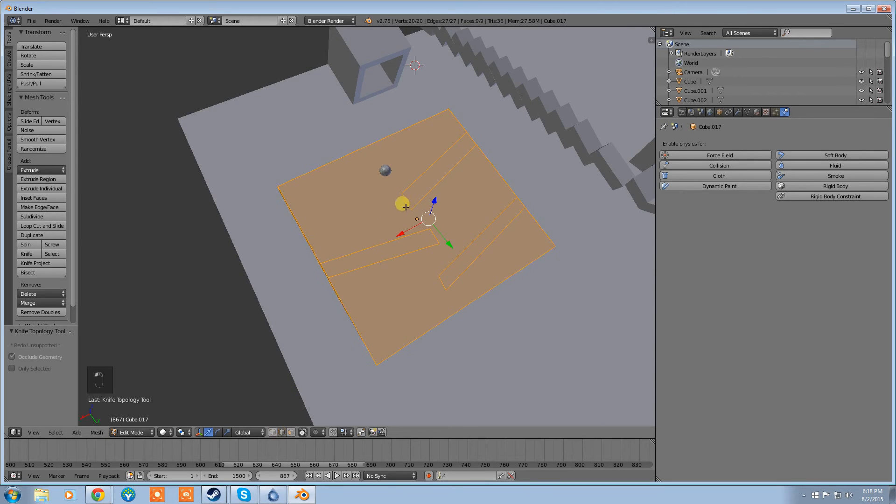
right_click(408, 204)
left_click_drag(380, 219, 366, 225)
mouse_move(365, 226)
middle_mouse_down()
mouse_move(393, 241)
mouse_move(440, 174)
mouse_move(352, 226)
middle_mouse_up()
- Select the three strip faces and extrude them into raised rails, about 2.6 along Z and 0.5 along Y
left_click(290, 433)
right_click(429, 216)
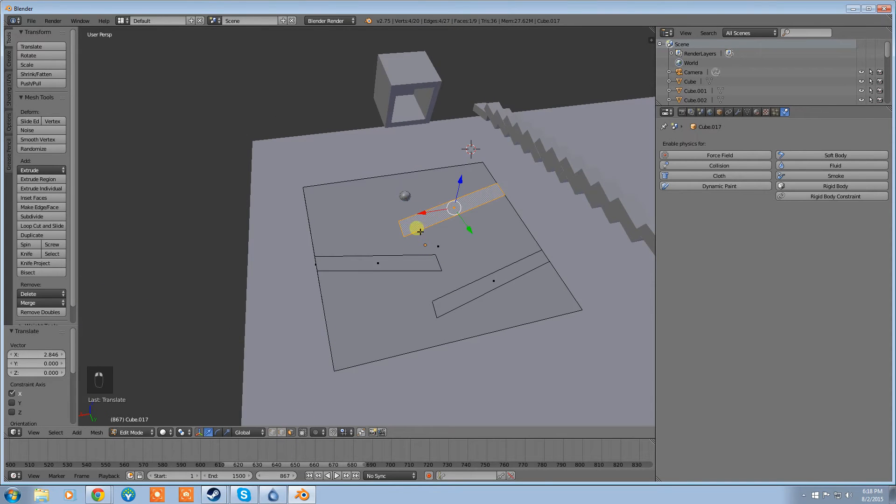
right_click(386, 263, "shift")
right_click(469, 290, "shift")
key("e")
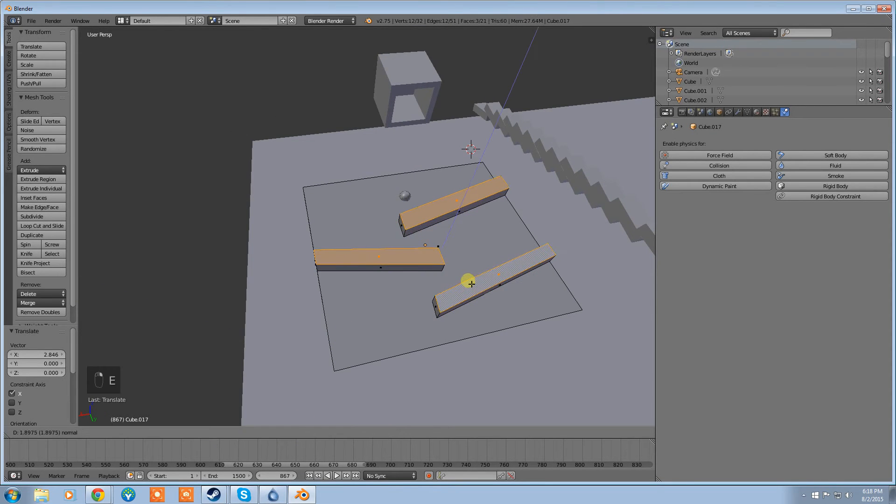
left_click(472, 282)
- Play the simulation from the first frame and examine how the dumped ball meets the railed slab, stopping the playback at the end
middle_click_drag(472, 282, 346, 344)
left_click(310, 476)
left_click(336, 476)
middle_click_drag(274, 248, 317, 203)
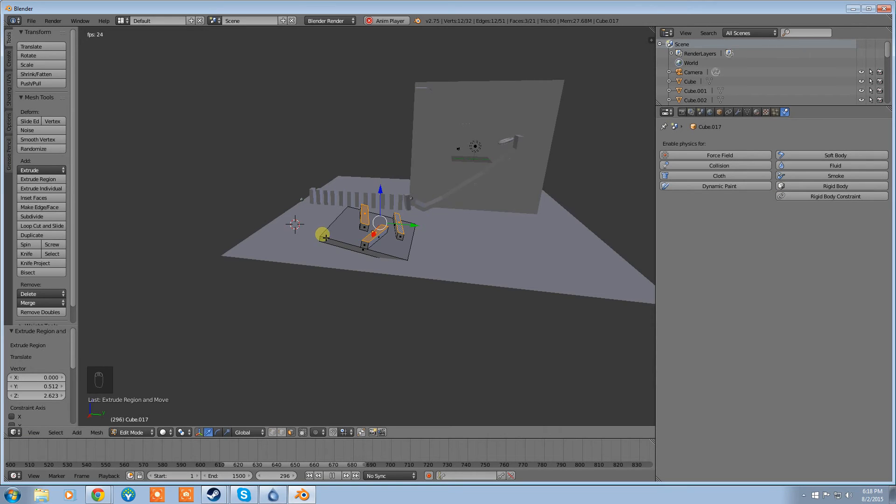
middle_click_drag(261, 232, 418, 259)
scroll(378, 258, "up", 3)
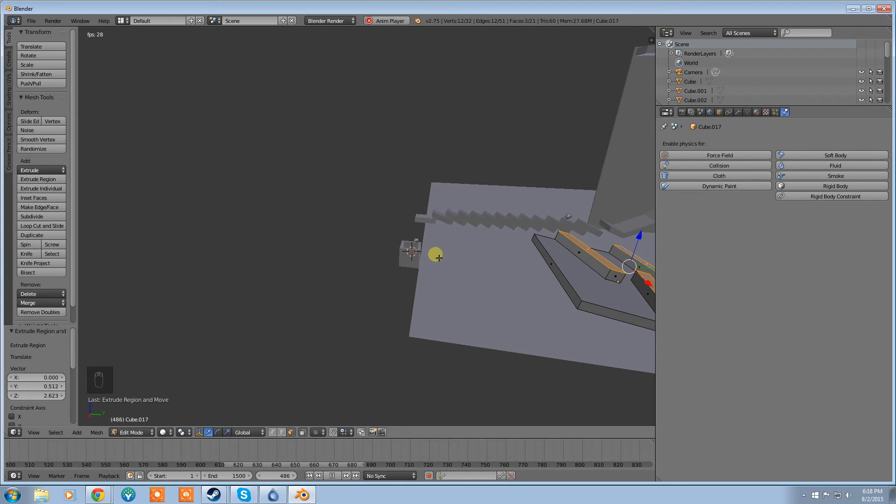
middle_click_drag(346, 261, 462, 274)
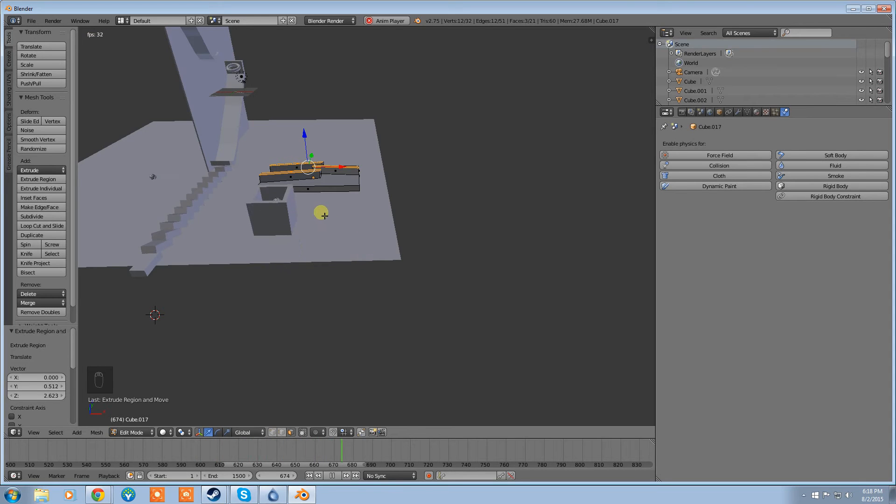
middle_click_drag(318, 212, 410, 203)
middle_click_drag(352, 202, 420, 226)
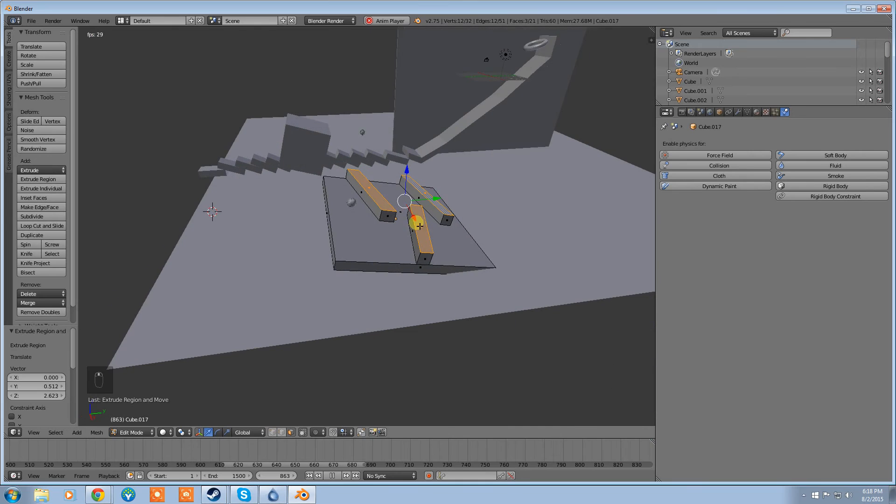
key("alt+a")
- Return the railed slab to Object Mode and make it a passive rigid body
key("Tab")
right_click(359, 232)
right_click_drag(420, 224, 495, 221)
key("Escape")
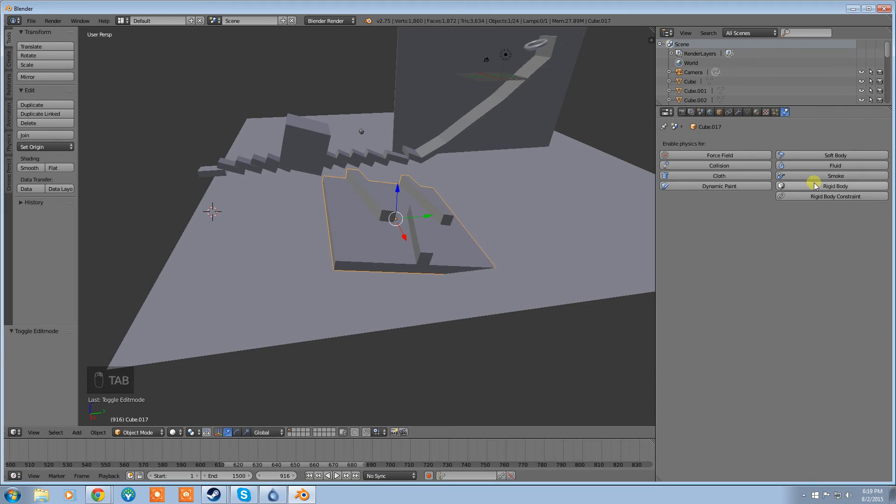
left_click(794, 186)
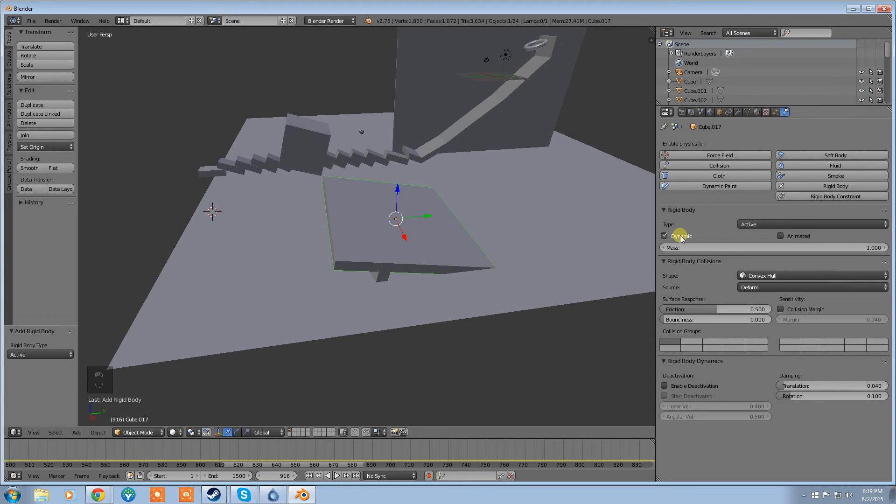
left_click(745, 224)
left_click(745, 202)
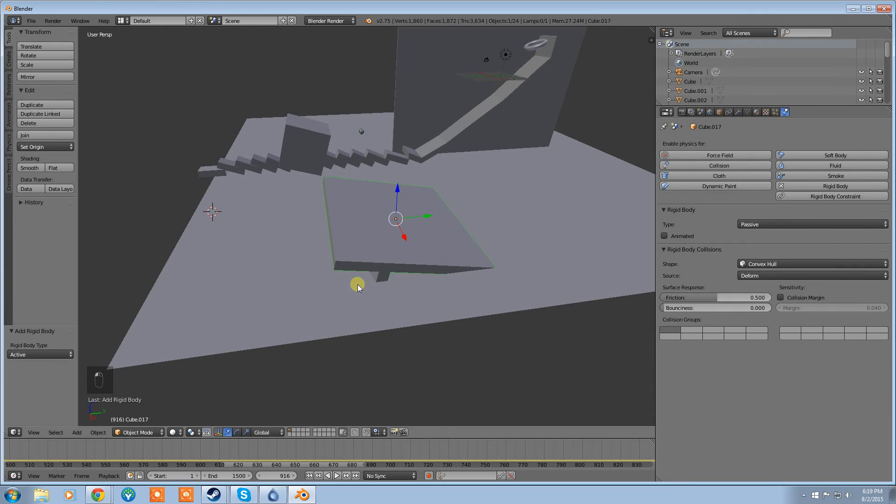
middle_click_drag(365, 282, 367, 250)
key("r")
key("x")
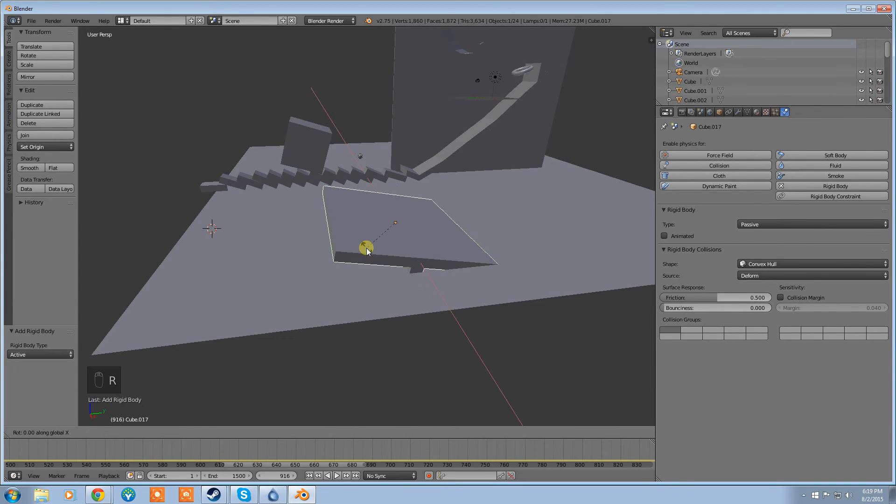
right_click(366, 250)
- Restart the simulation from the first frame and set the slab's rigid body collision shape to Mesh
left_click(309, 476)
left_click(337, 476)
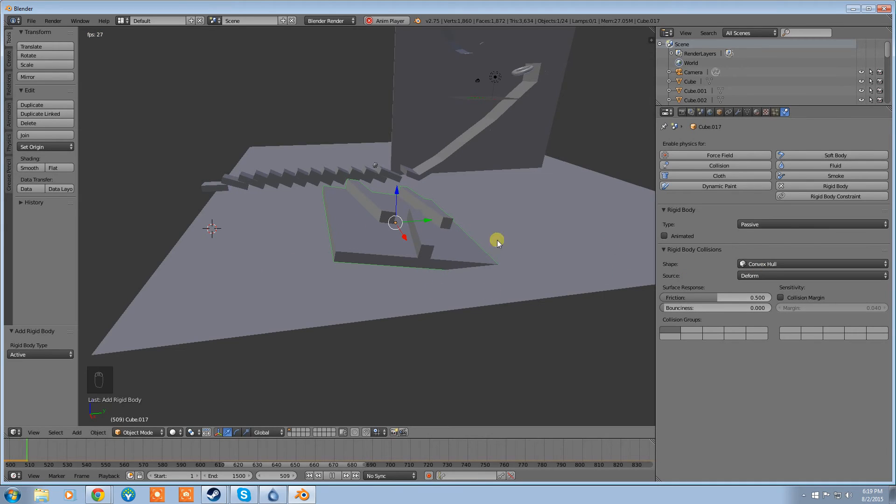
left_click(765, 267)
left_click(754, 192)
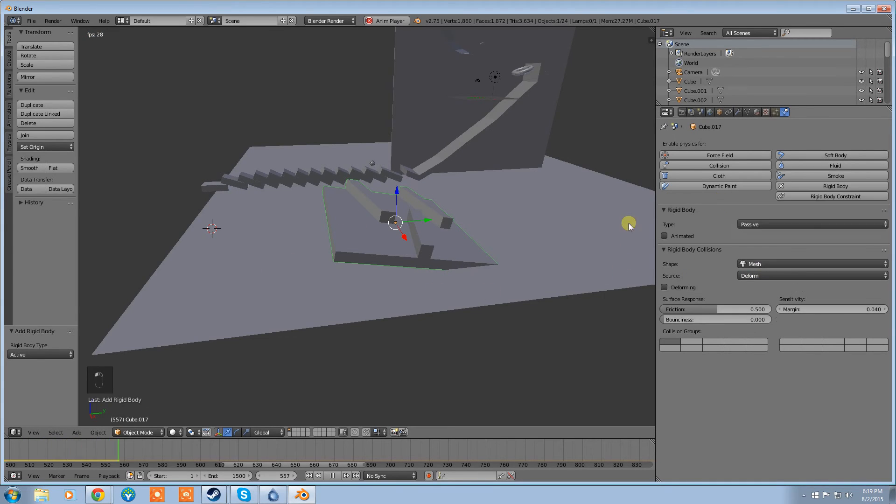
- Examine the running simulation around the staircase, the moving box and the railed slab
middle_click_drag(320, 287, 365, 271)
scroll(365, 271, "up", 1)
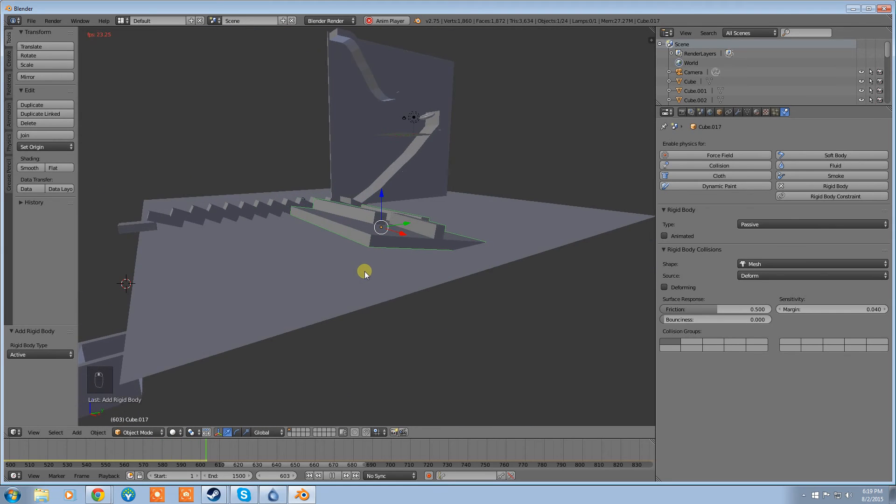
scroll(365, 271, "down", 3)
middle_click_drag(298, 286, 335, 264)
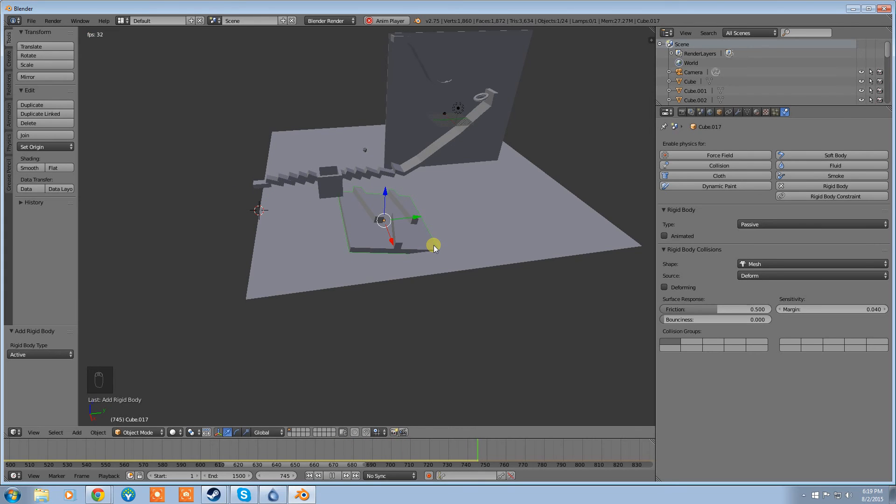
middle_click_drag(435, 248, 402, 210)
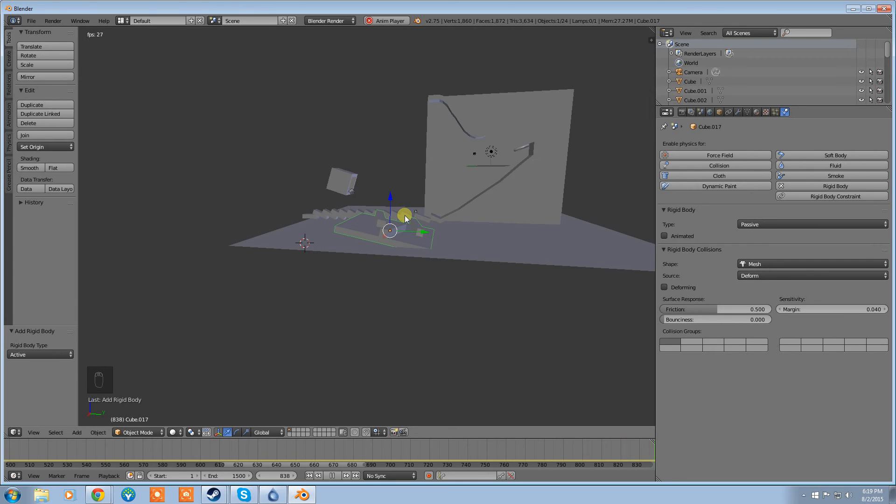
middle_click_drag(405, 219, 421, 199)
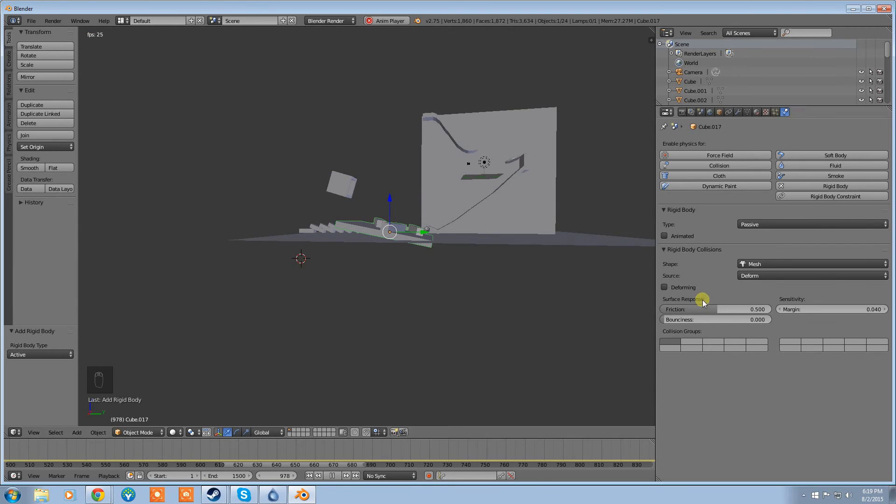
- Replay the simulation from the first frame and examine how the ball rolls between the slab's zigzag rails
key("shift+Left")
middle_click_drag(372, 318, 399, 226)
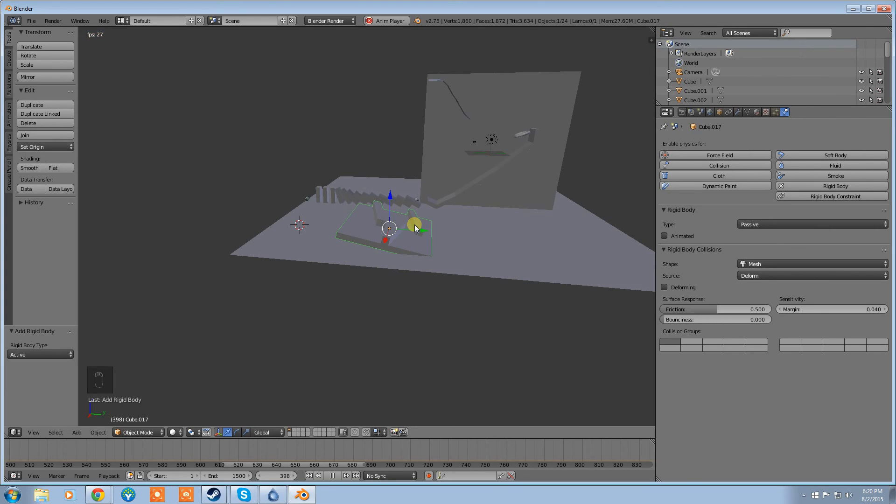
mouse_move(382, 217)
middle_mouse_down()
mouse_move(290, 204)
mouse_move(320, 190)
mouse_move(321, 199)
middle_mouse_up()
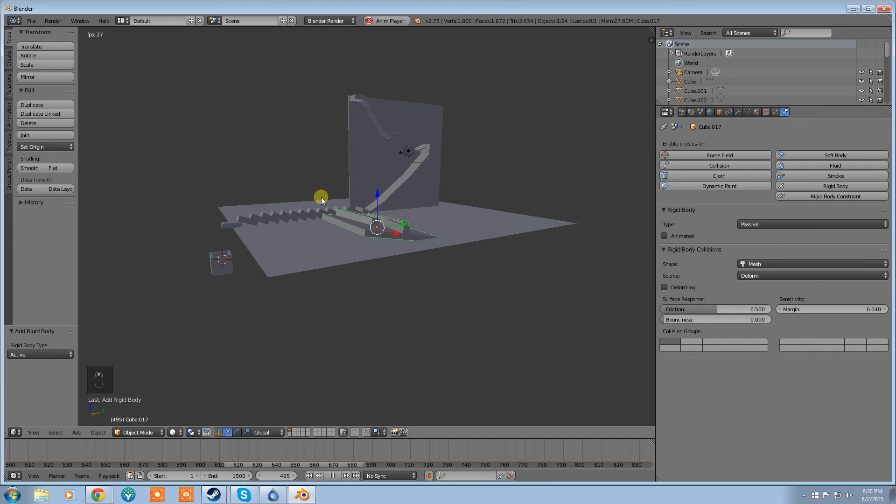
mouse_move(247, 213)
middle_mouse_down()
mouse_move(387, 220)
mouse_move(384, 278)
mouse_move(298, 273)
mouse_move(174, 238)
middle_mouse_up()
scroll(295, 228, "up", 3)
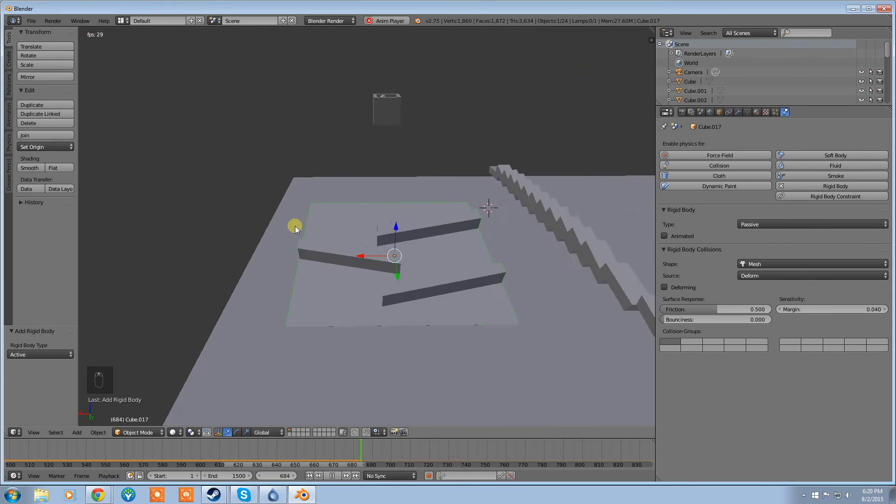
scroll(296, 229, "up", 3)
scroll(300, 262, "down", 5)
middle_click_drag(290, 234, 402, 240)
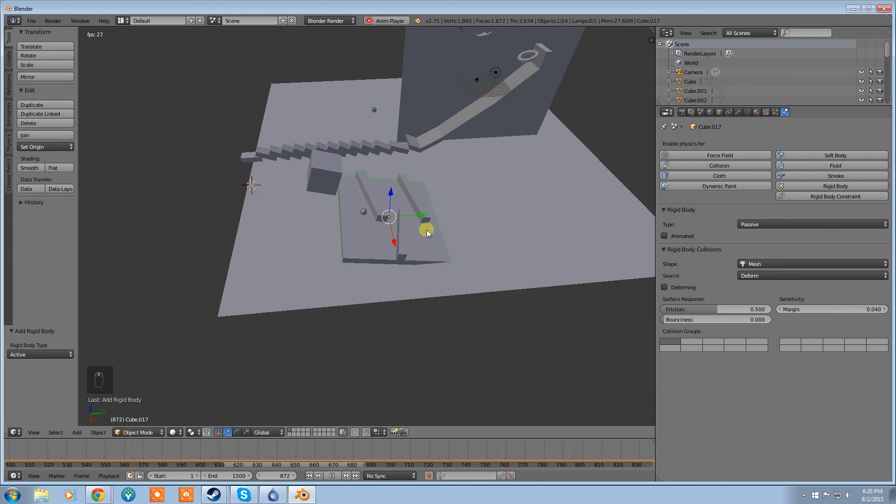
middle_click_drag(427, 230, 307, 244)
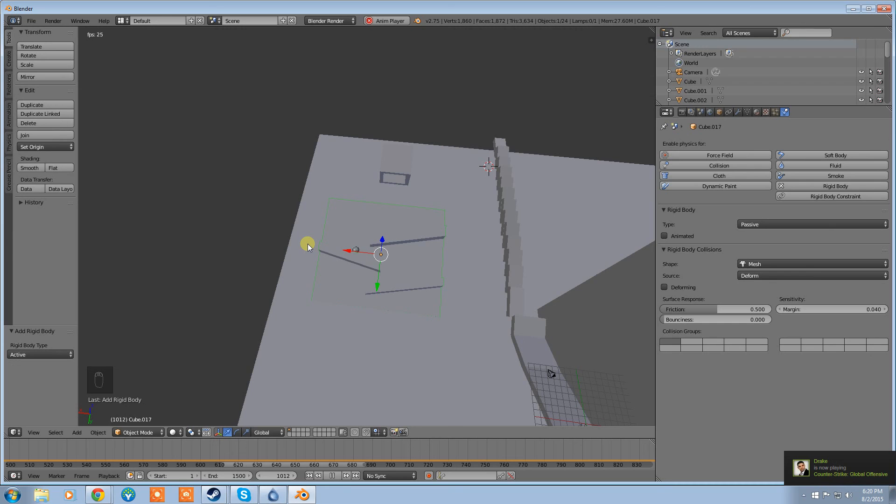
scroll(307, 249, "up", 3)
middle_click_drag(355, 284, 336, 270)
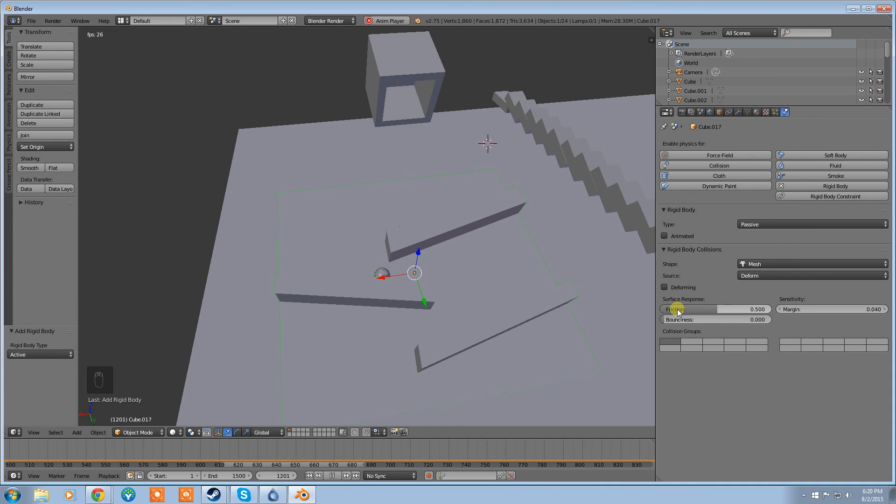
- Set the slab's rigid body friction to 0.353 and stop the playback
mouse_move(704, 309)
left_mouse_down()
mouse_move(671, 313)
mouse_move(703, 312)
left_mouse_up()
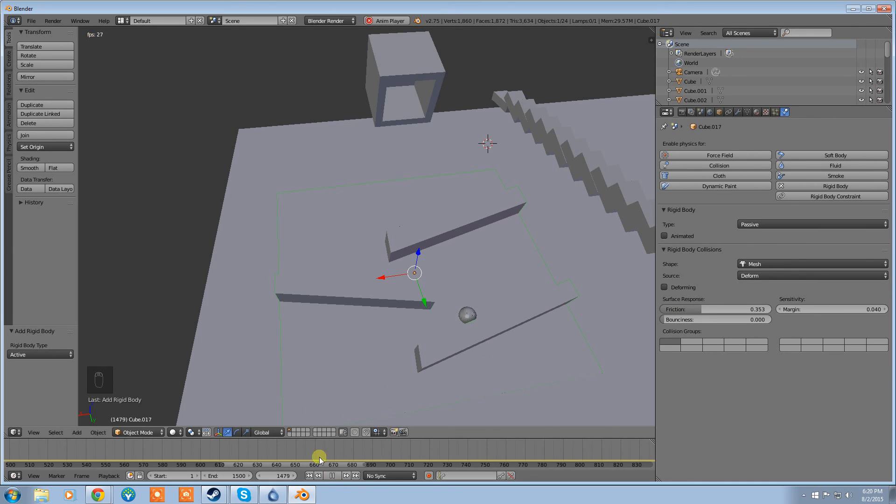
middle_click_drag(303, 363, 290, 320)
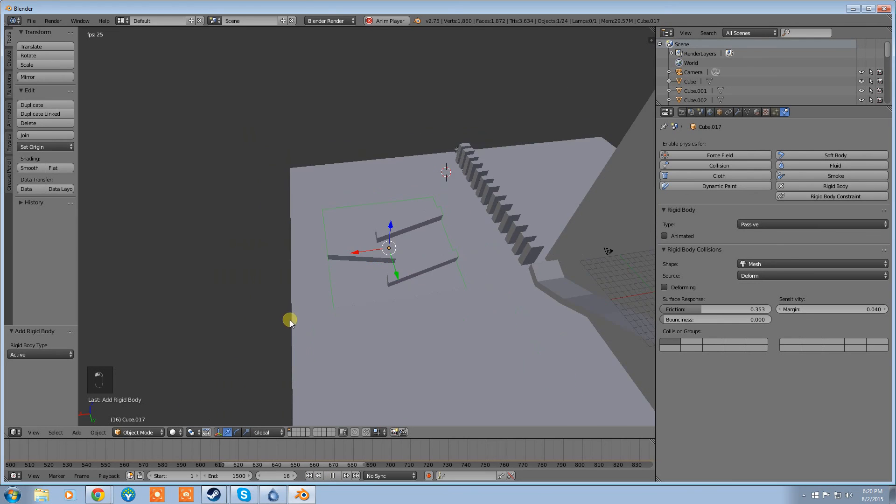
scroll(293, 318, "down", 4)
middle_click_drag(347, 263, 355, 360)
left_click(338, 476)
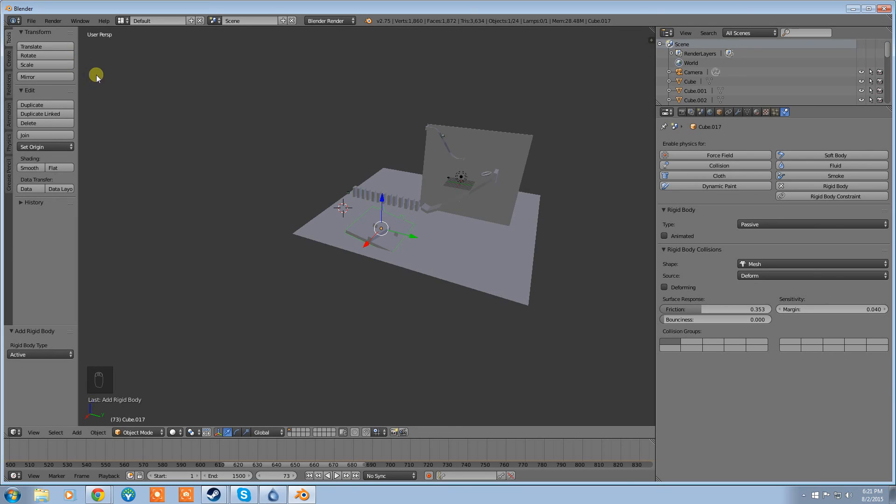
- Add a rigid body constraint of type Fixed to the railed slab
left_click(821, 196)
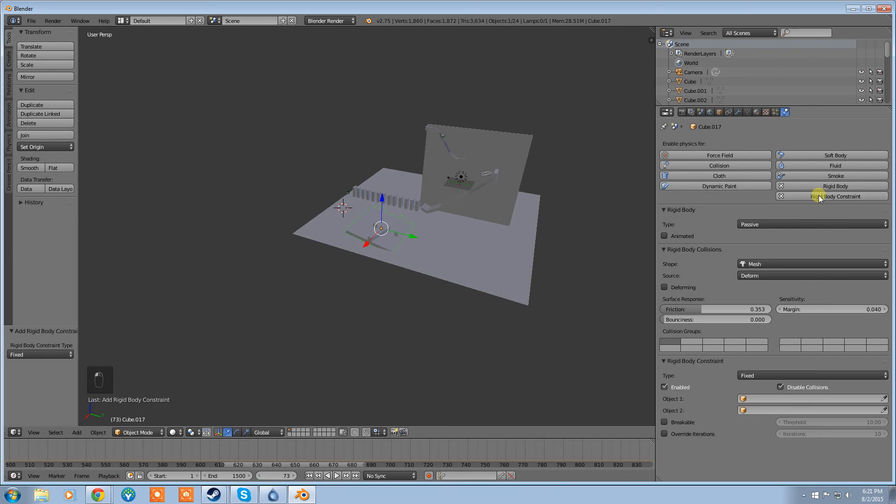
left_click(750, 376)
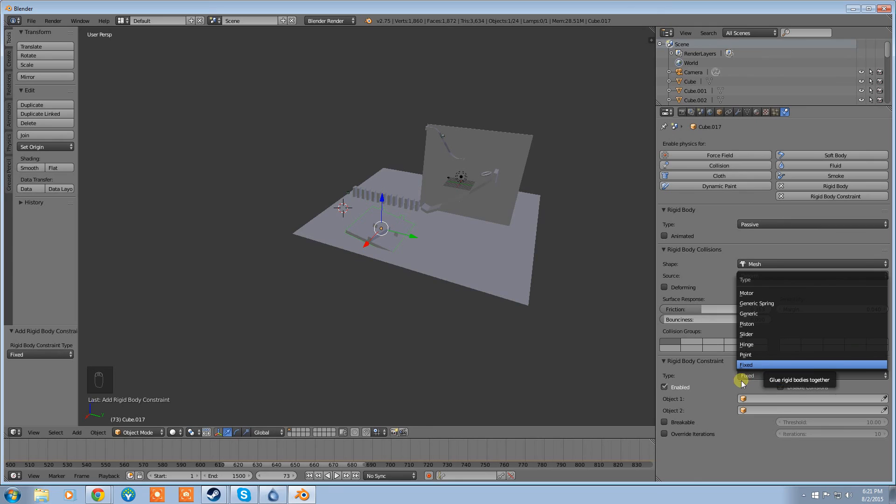
left_click(758, 365)
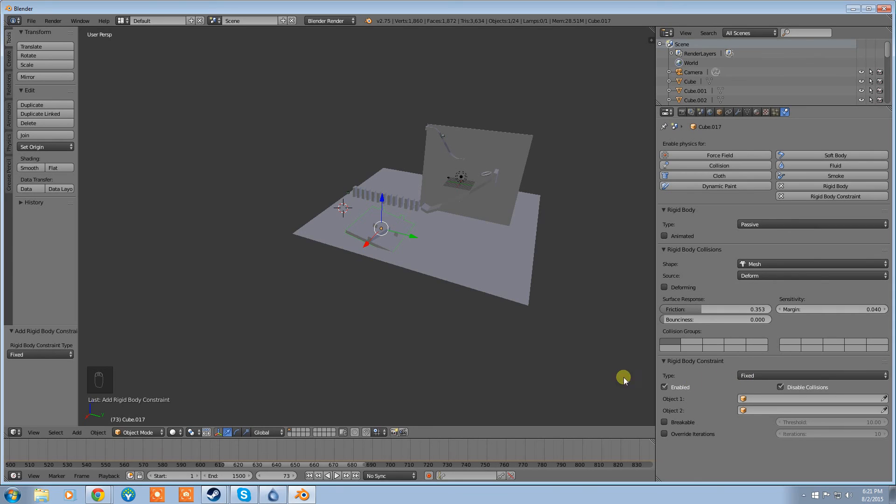